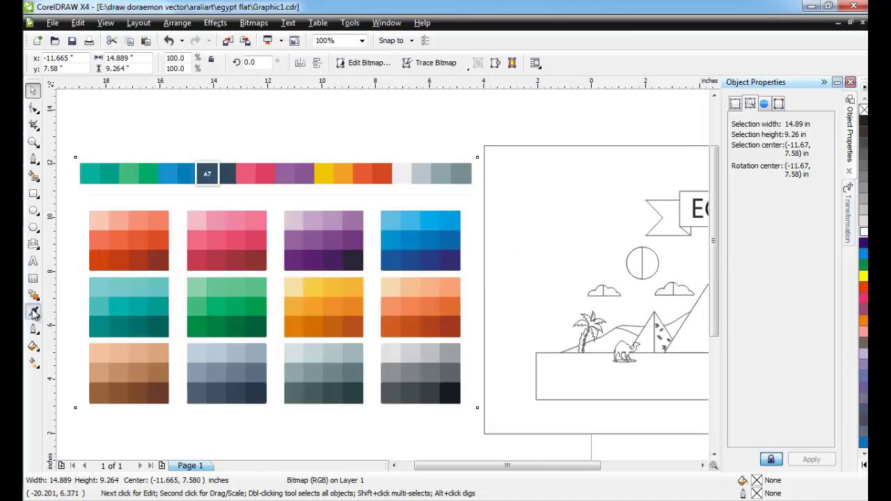
Sample the golden yellow (R 255, G 206, B 75) from the palette and fill the ground rectangle with it
left_click(33, 311)
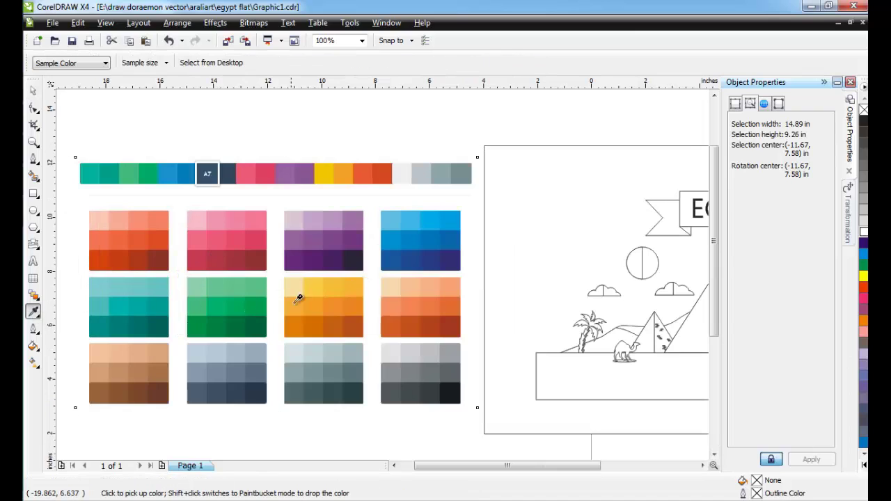
left_click(35, 315)
left_click(78, 330)
left_click(532, 367)
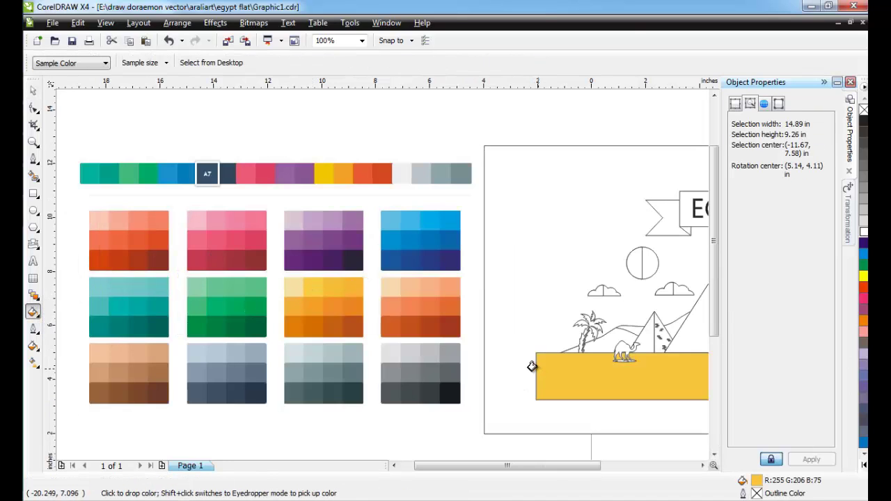
Sample the light orange (R 255, G 194, B 155) from the palette and fill the left faces of all three pyramids
left_click(35, 315)
left_click(66, 313)
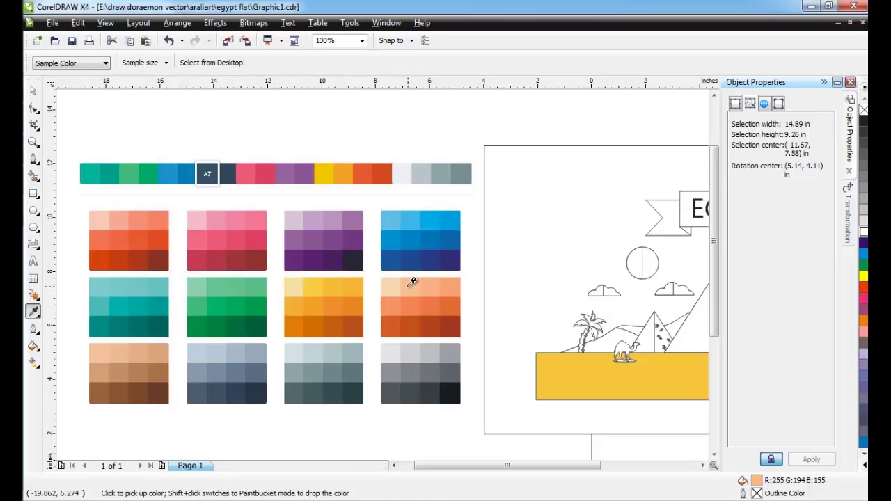
left_click(33, 312)
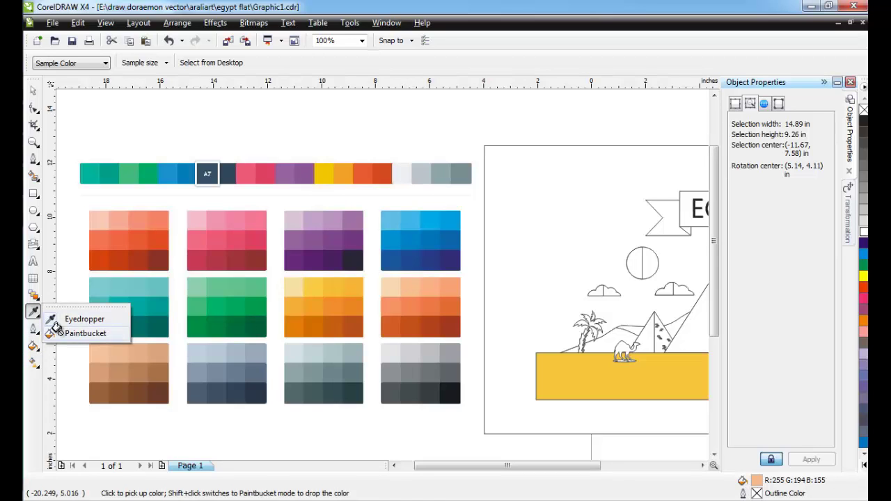
left_click(61, 322)
scroll(446, 278, "up", 2)
left_click(443, 284)
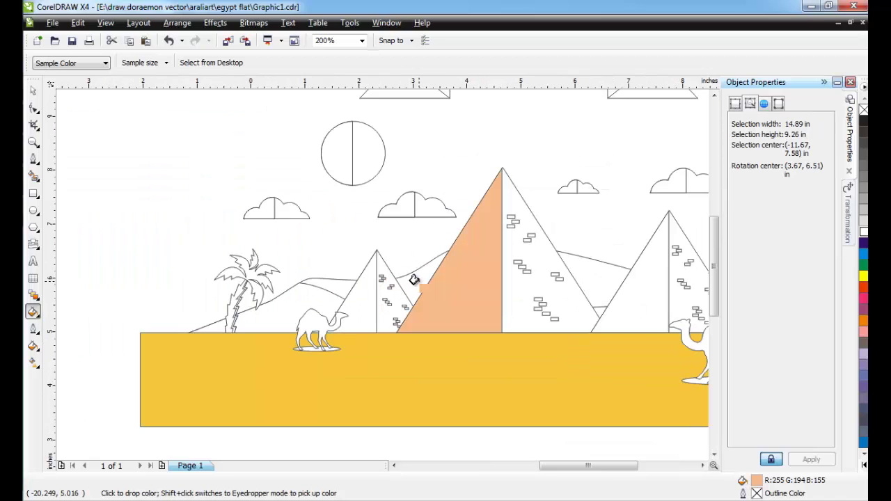
left_click(358, 300)
left_click(638, 285)
Sample the deeper orange (R 255, G 146, B 107) from the palette and fill the right faces of all three pyramids
scroll(418, 265, "down", 2)
scroll(278, 270, "up", 1)
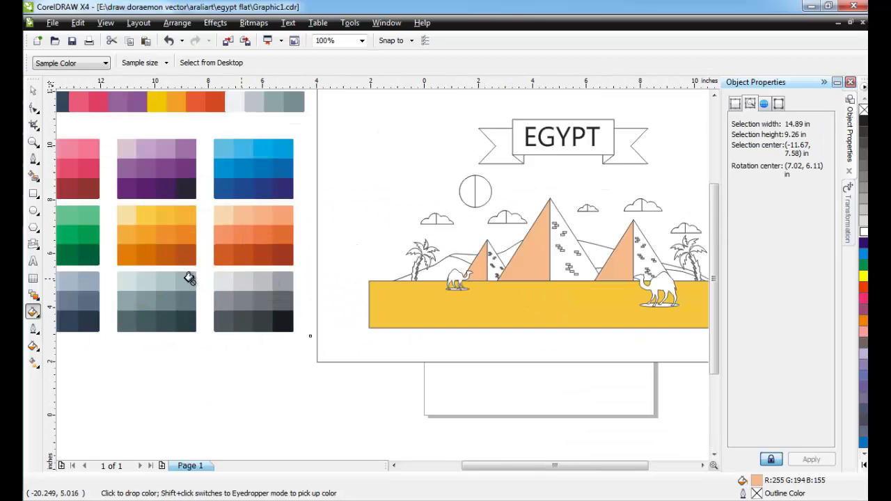
left_click(34, 312)
left_click(69, 314)
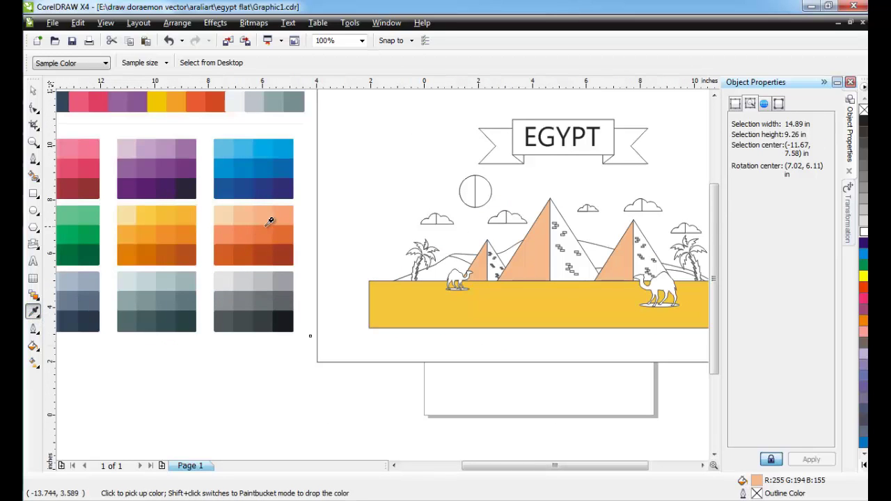
left_click(237, 230)
left_click(34, 312)
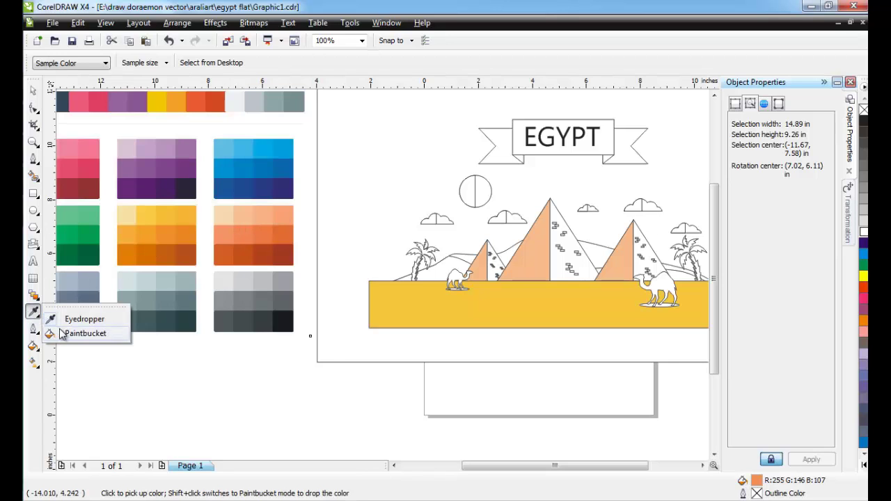
left_click(80, 334)
scroll(492, 263, "up", 2)
scroll(493, 264, "up", 2)
left_click(416, 281)
scroll(388, 275, "down", 1)
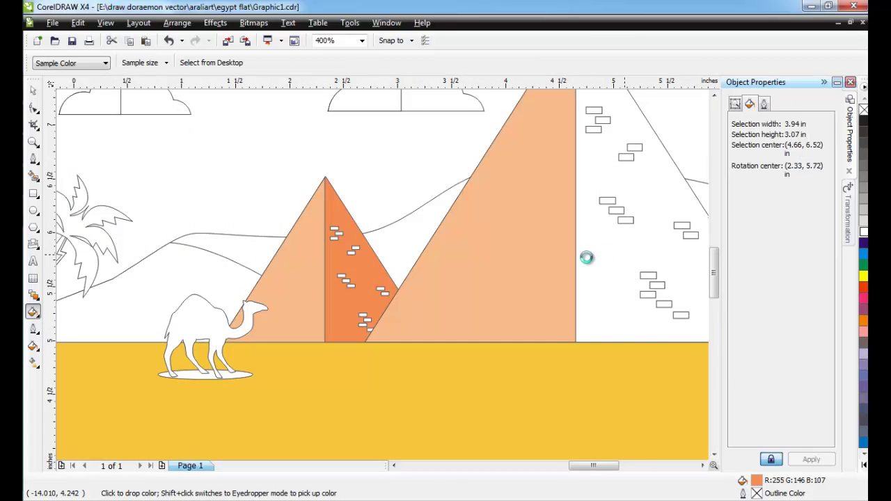
left_click(587, 259)
scroll(587, 258, "down", 1)
left_click(554, 281)
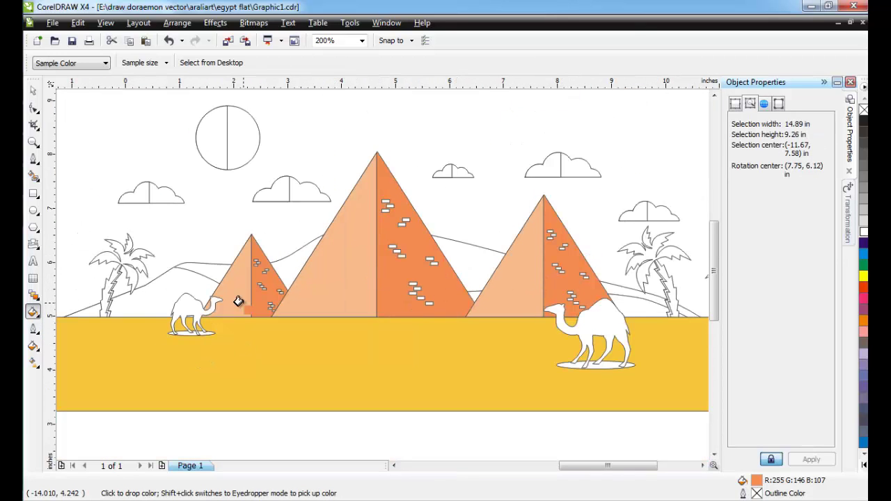
Sample the dark rust colour (R 163, G 50, B 10) from the palette and fill the small left pyramid's two upper brick groups
left_click(34, 312)
key("F3")
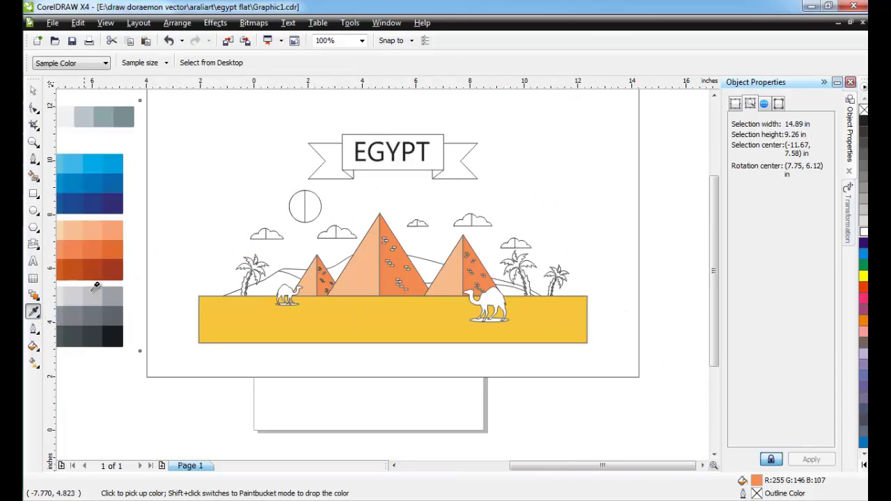
left_click(110, 273)
left_click(33, 312)
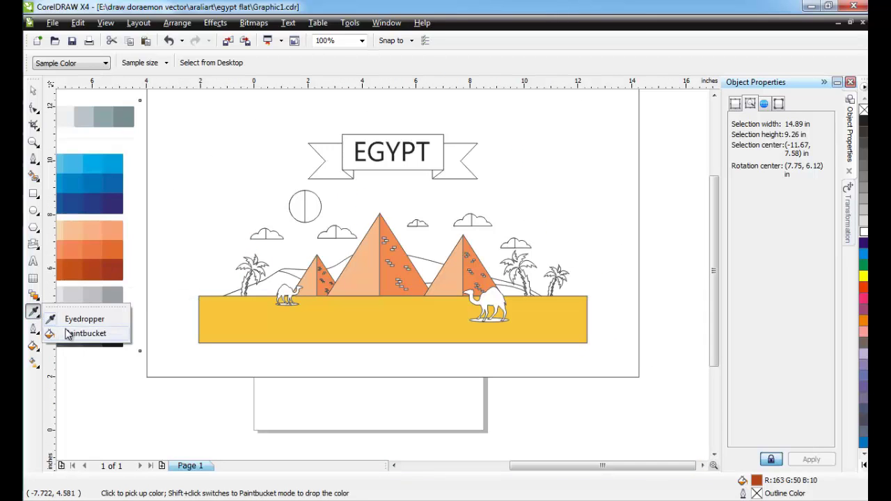
left_click(81, 333)
scroll(399, 284, "up", 6)
left_click(244, 227)
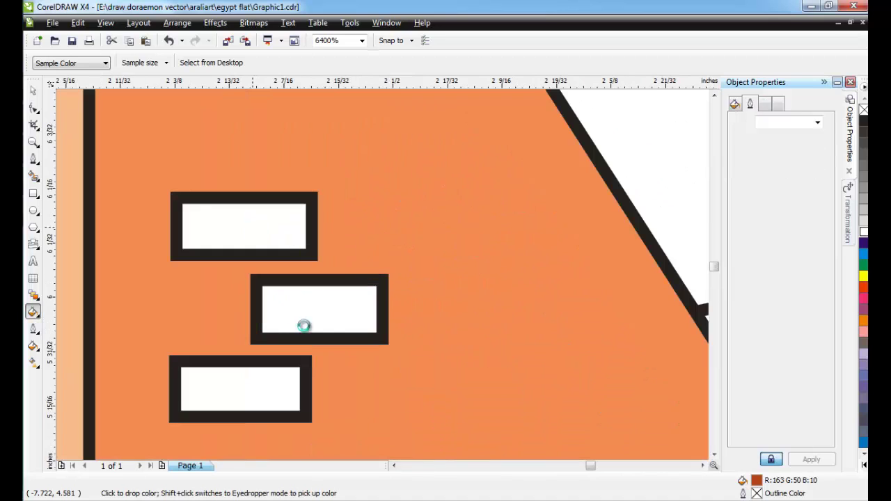
left_click(306, 320)
scroll(225, 381, "down", 3)
scroll(366, 190, "up", 2)
left_click(359, 190)
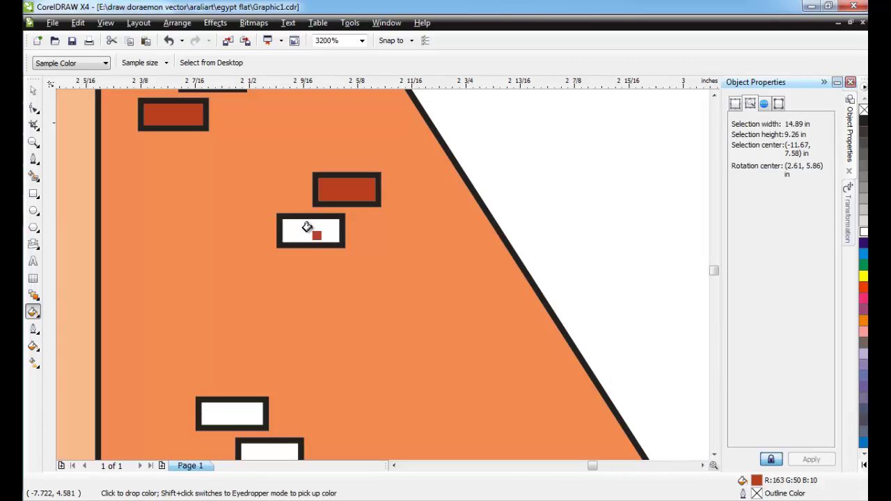
left_click(309, 229)
Fill the remaining middle and lower bricks of the small left pyramid with the sampled dark rust colour
left_click(216, 404)
scroll(269, 448, "down", 3)
scroll(370, 278, "up", 2)
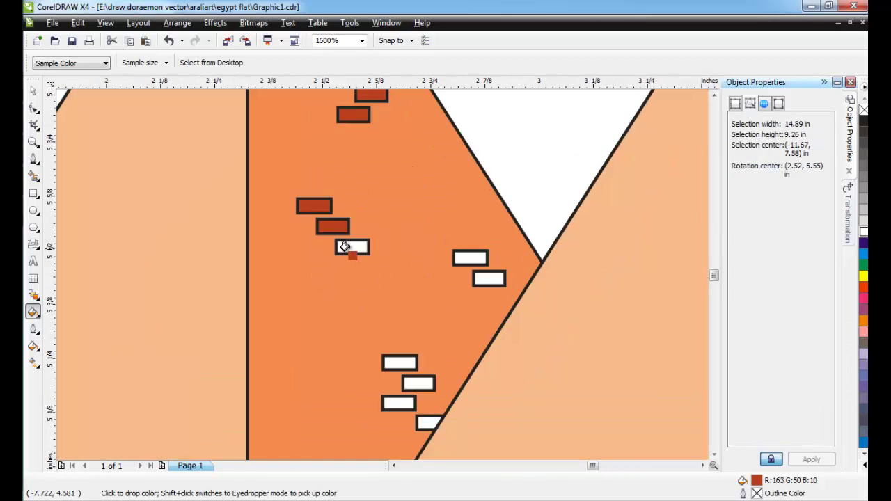
left_click(349, 248)
left_click(480, 259)
left_click(489, 278)
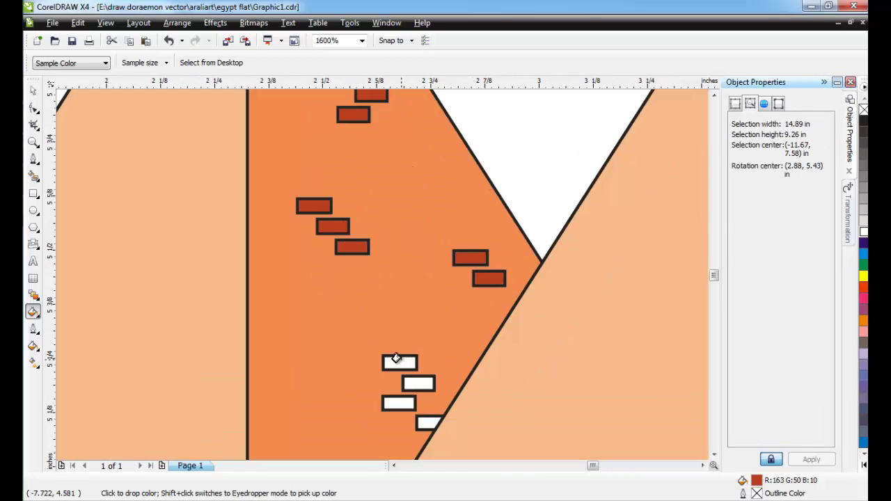
left_click(403, 364)
left_click(407, 380)
left_click(404, 403)
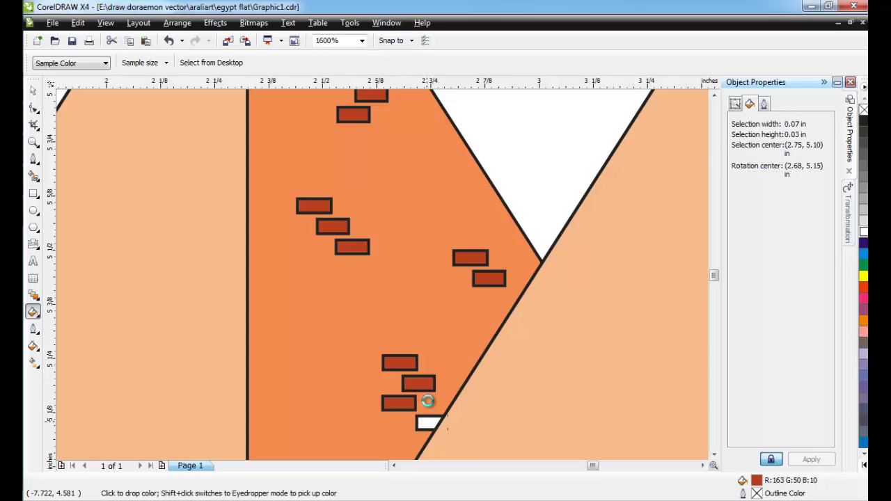
Fill the five bricks in the lowest group on the large central pyramid with dark rust
scroll(495, 269, "down", 2)
scroll(658, 245, "up", 1)
scroll(372, 276, "up", 2)
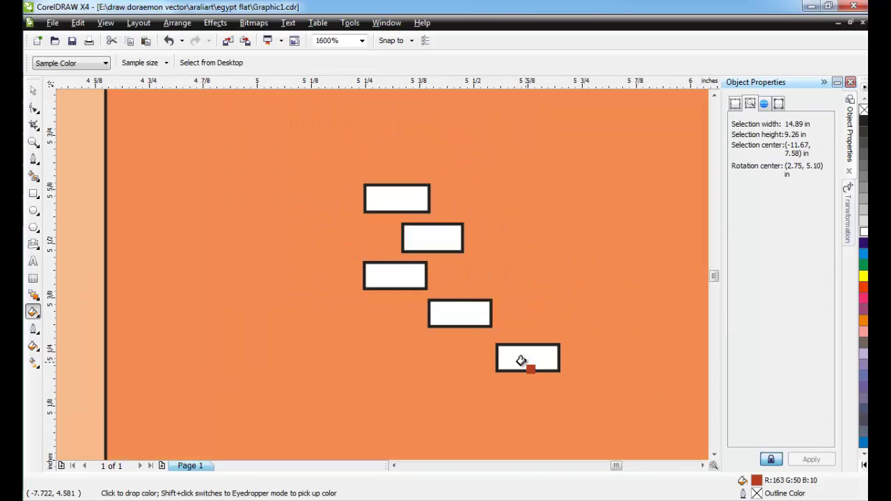
left_click(524, 358)
left_click(456, 313)
left_click(427, 226)
left_click(392, 197)
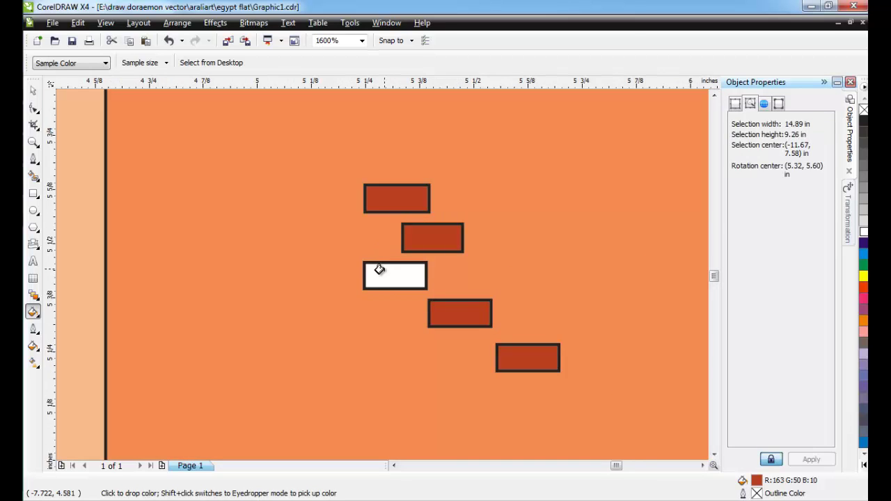
left_click(379, 268)
Fill the two middle brick groups on the large central pyramid with dark rust
scroll(383, 263, "down", 2)
scroll(419, 226, "up", 3)
left_click(404, 271)
scroll(261, 254, "down", 2)
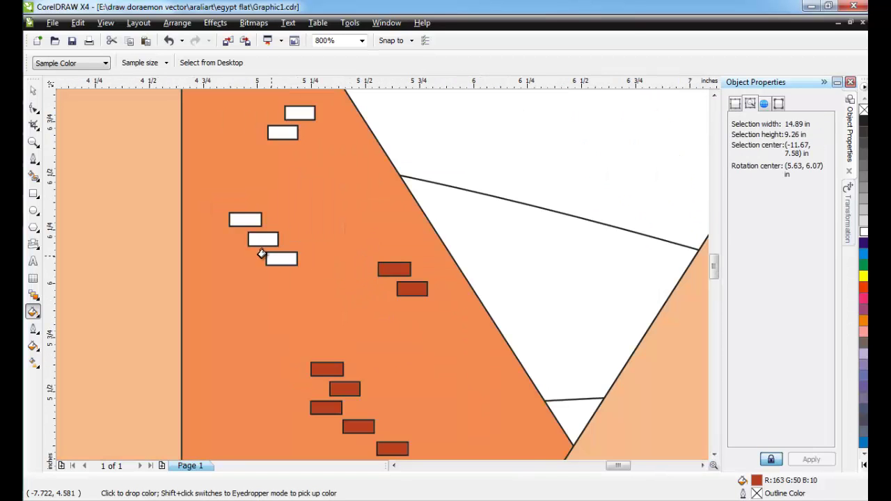
left_click(240, 219)
left_click(257, 238)
left_click(275, 258)
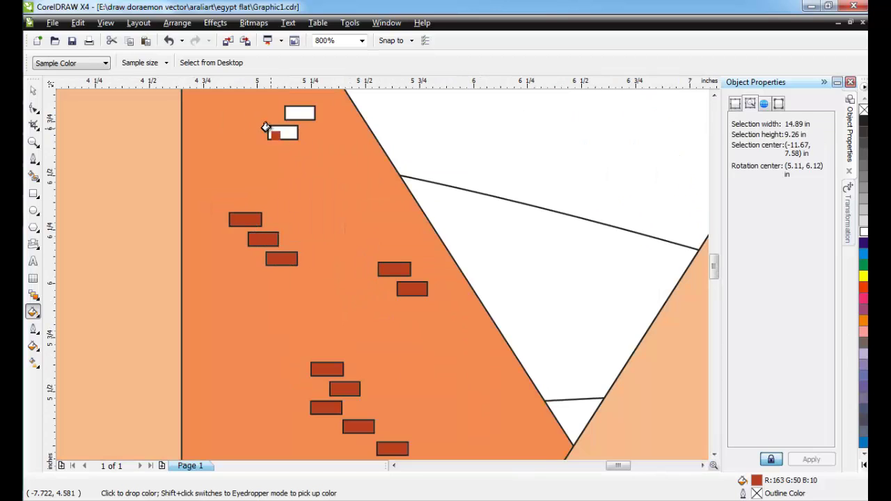
Fill the two upper brick groups on the central pyramid with dark rust, undoing a colour misapplied to one brick's outline
left_click(273, 132)
left_click(291, 106)
scroll(291, 132, "down", 1)
scroll(357, 243, "up", 1)
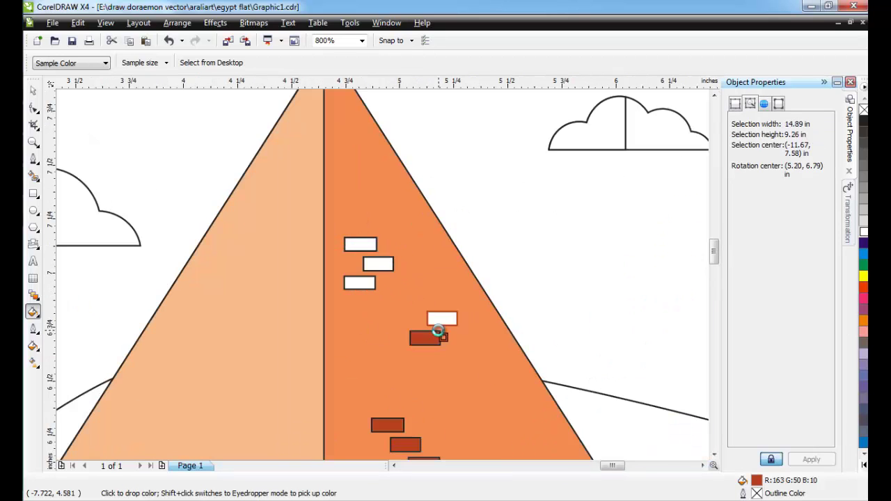
scroll(439, 331, "up", 1)
key("ctrl+z")
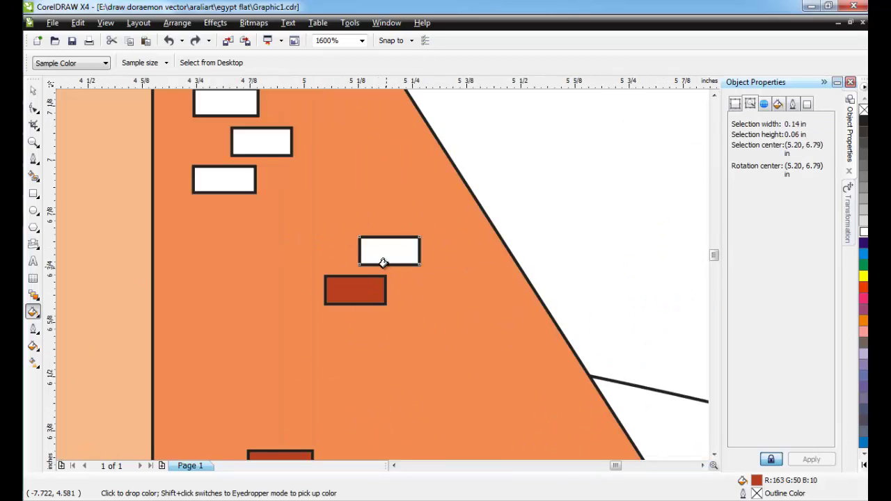
left_click(384, 263)
left_click(263, 142)
left_click(225, 98)
left_click(241, 181)
scroll(389, 274, "down", 1)
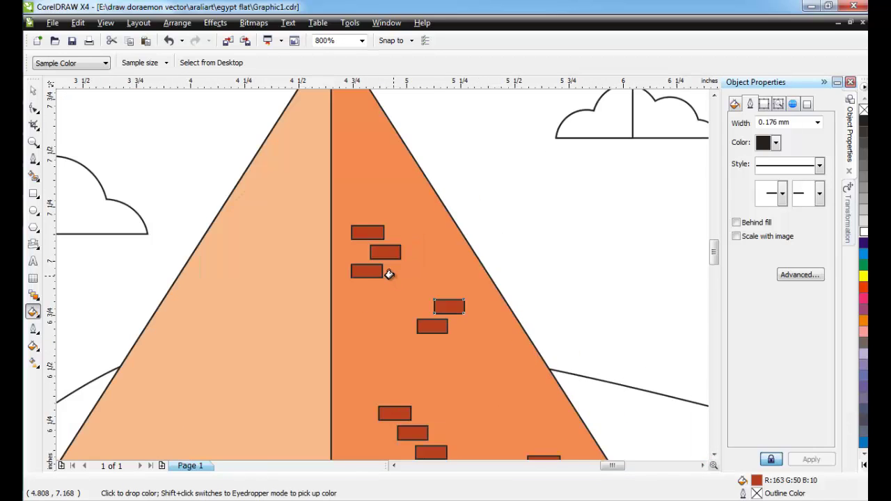
Fill the five lowest bricks on the right pyramid, just above the camel's head, with dark rust
scroll(438, 319, "down", 2)
scroll(392, 269, "up", 3)
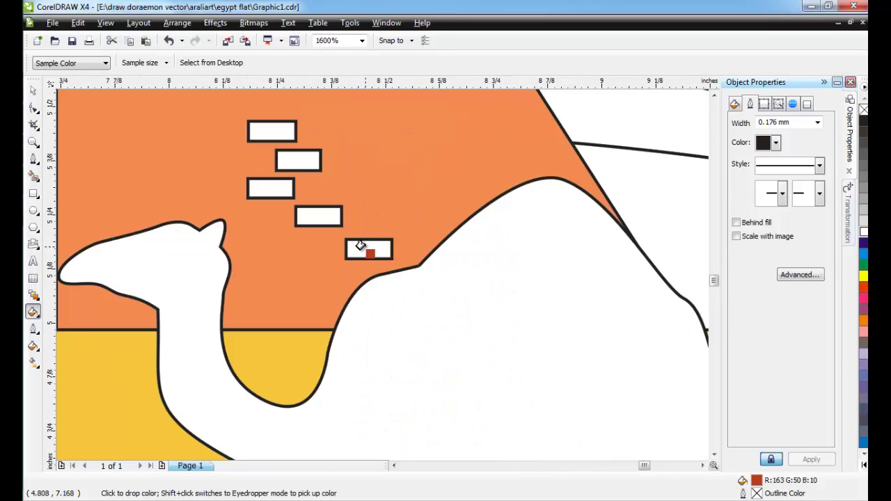
left_click(360, 246)
left_click(315, 214)
left_click(263, 189)
left_click(293, 154)
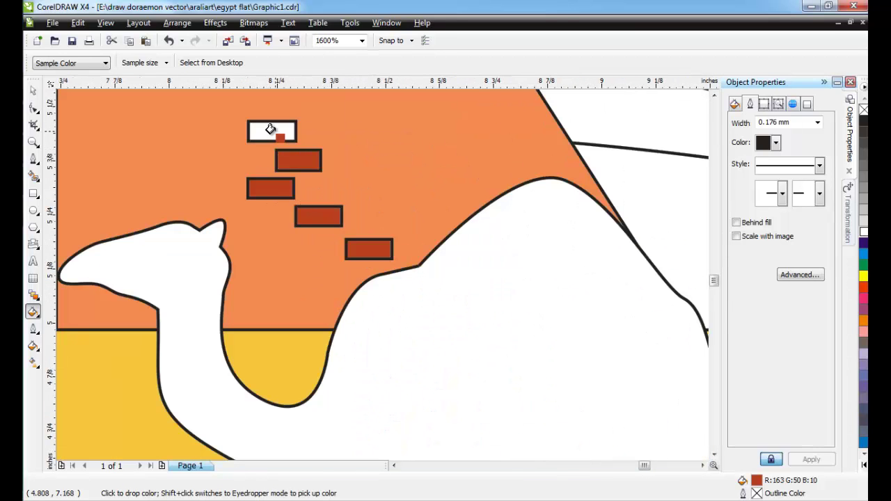
left_click(270, 129)
Fill the two middle brick groups on the right pyramid with dark rust
scroll(379, 268, "down", 1)
scroll(398, 265, "up", 1)
left_click(422, 258)
left_click(405, 228)
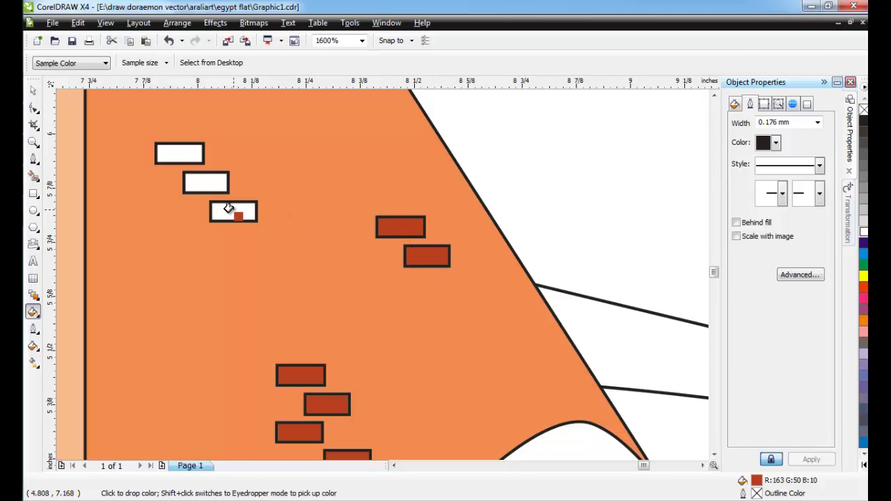
left_click(228, 209)
left_click(208, 183)
left_click(187, 155)
Fill the two uppermost brick groups on the right pyramid with dark rust
scroll(379, 269, "down", 1)
scroll(374, 240, "up", 1)
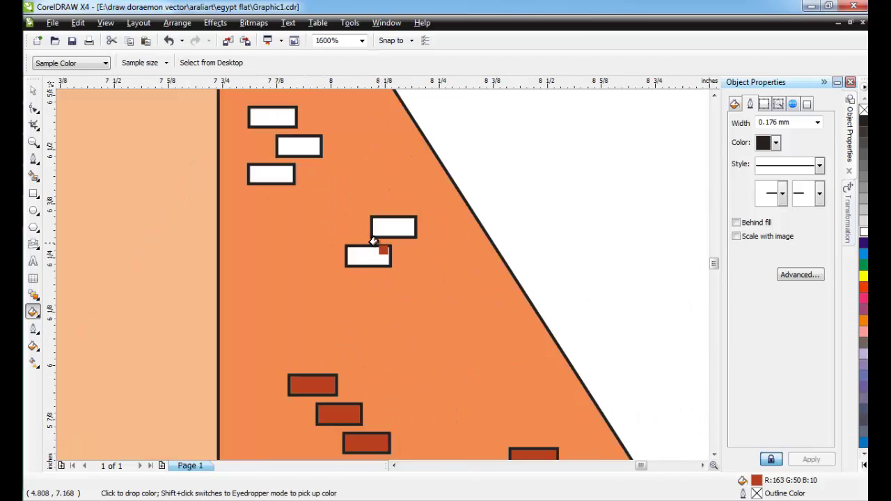
left_click(372, 252)
left_click(392, 227)
left_click(302, 146)
left_click(266, 115)
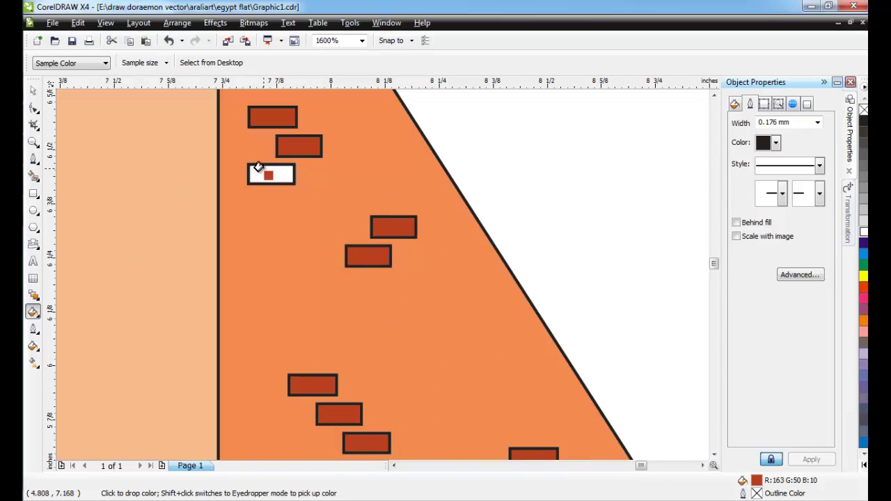
left_click(265, 173)
Sample the orange swatch (R230 G127 B34) from the yellow-orange palette block and fill the front dunes with it
scroll(378, 269, "down", 3)
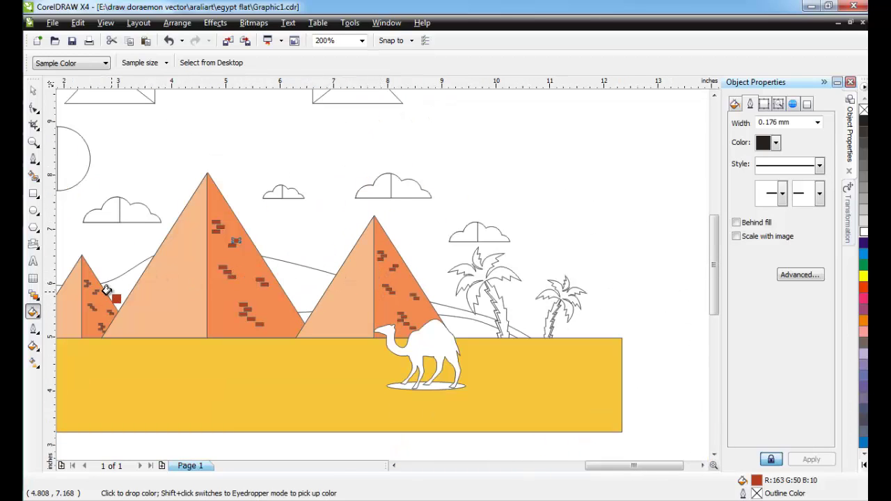
scroll(120, 315, "down", 2)
scroll(125, 241, "up", 4)
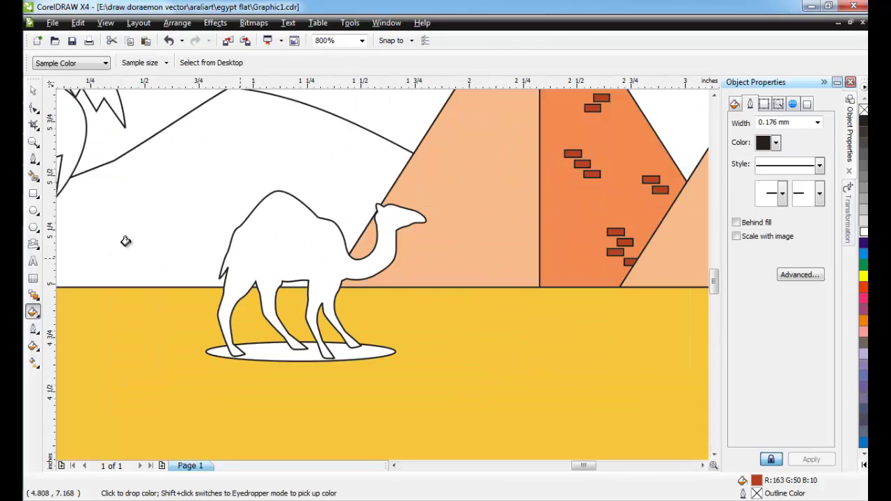
scroll(379, 274, "down", 2)
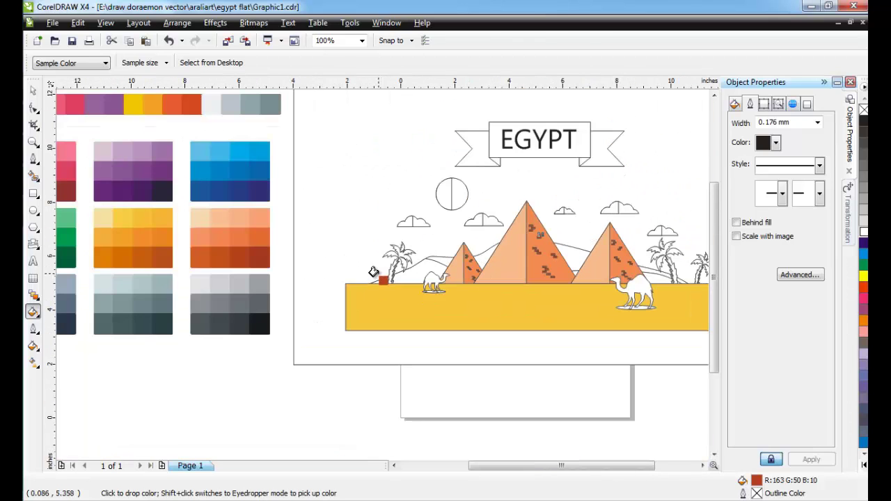
scroll(374, 272, "down", 3)
scroll(195, 255, "up", 4)
left_click(33, 312)
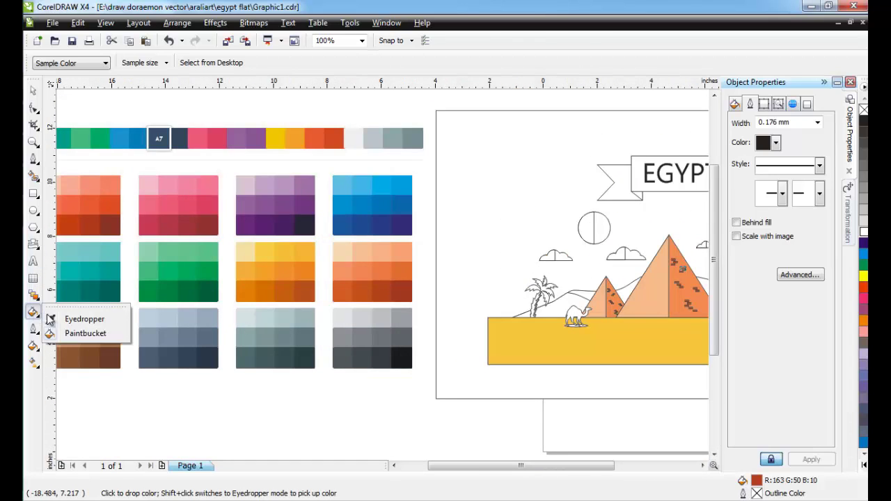
left_click(50, 319)
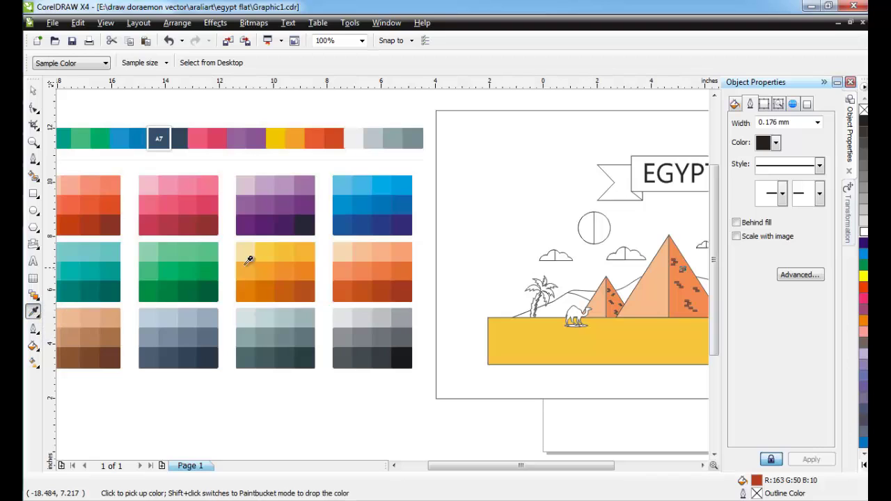
left_click(300, 267)
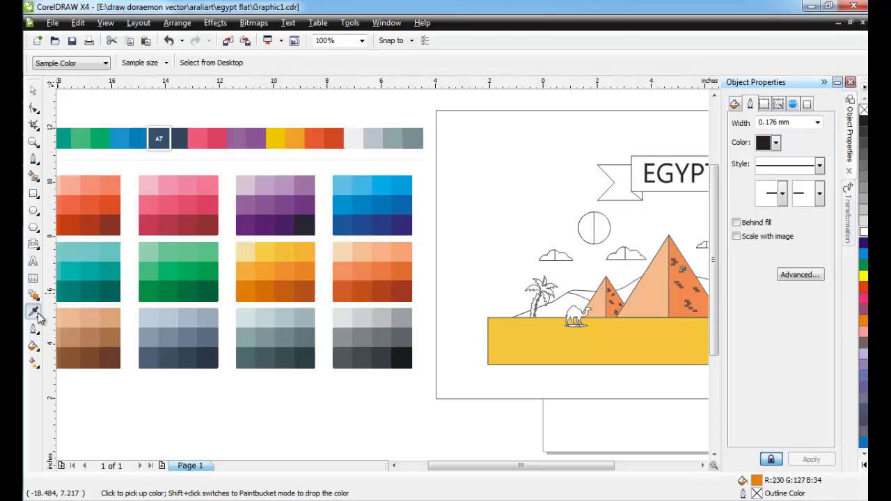
left_click(37, 316)
left_click(59, 334)
left_click(564, 304)
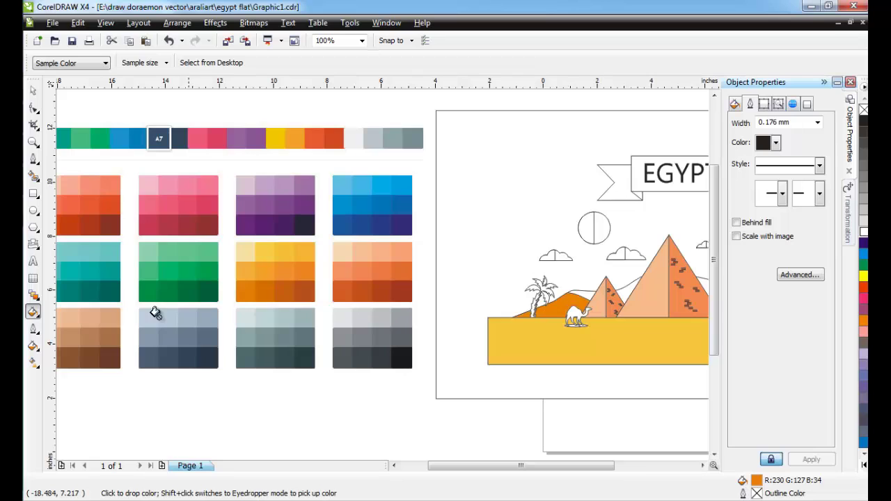
Sample the golden yellow swatch (R249 G191 B58) and fill the rear dunes behind the pyramids with it
left_click(33, 312)
left_click(56, 319)
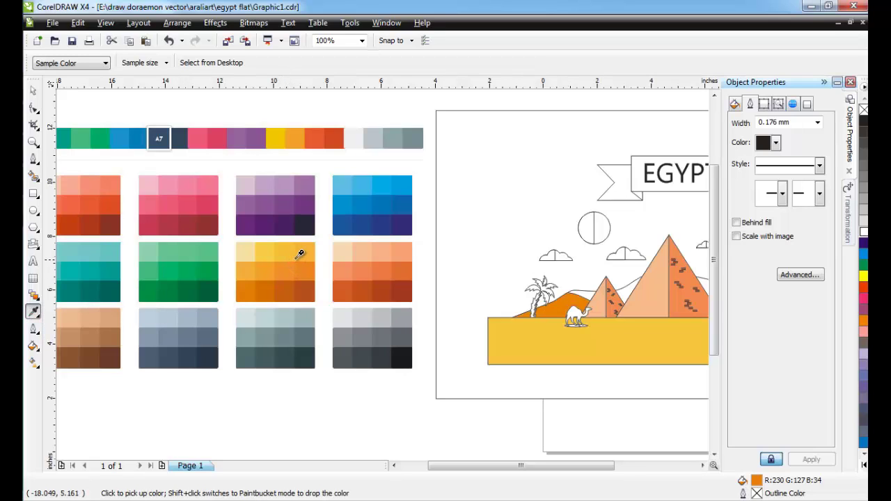
left_click(292, 251)
left_click(34, 312)
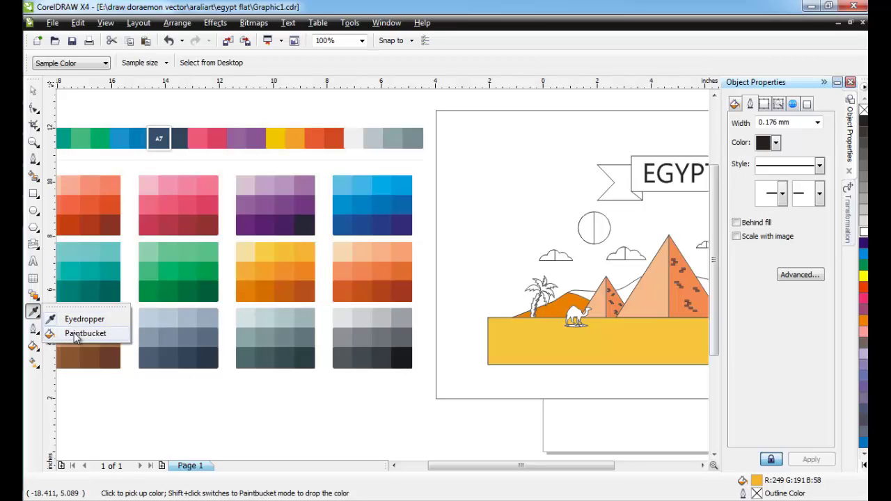
left_click(67, 331)
left_click(623, 291)
scroll(618, 294, "down", 1)
scroll(381, 275, "up", 1)
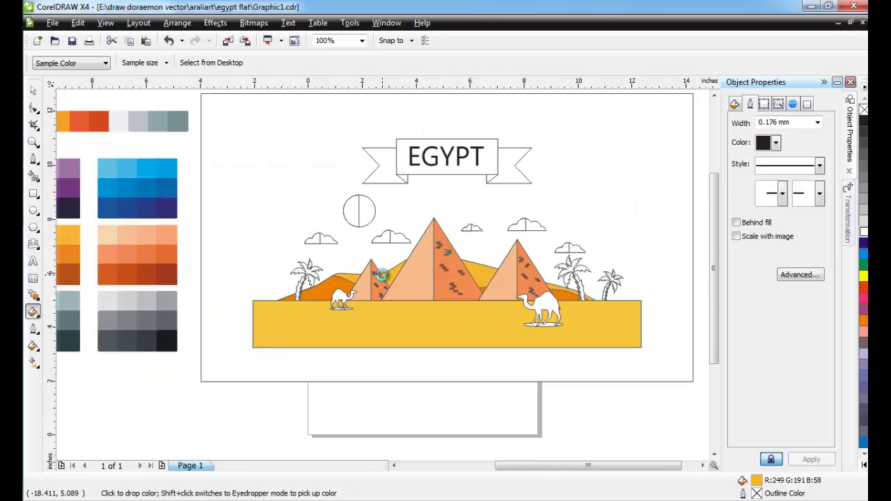
Sample the light grey swatch (R236 G240 B241) from the palette's colour strip and fill the right halves of the two leftmost clouds
scroll(381, 275, "down", 1)
scroll(348, 278, "up", 1)
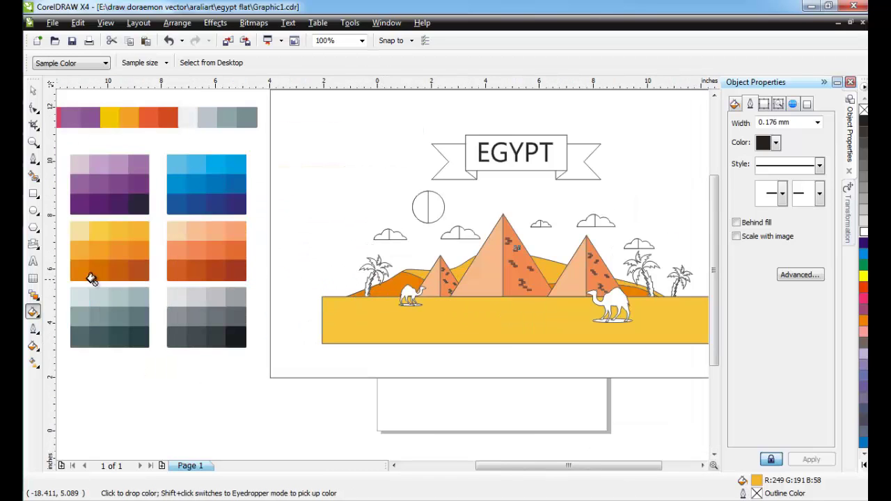
left_click(34, 313)
left_click(56, 319)
scroll(389, 273, "left", 3)
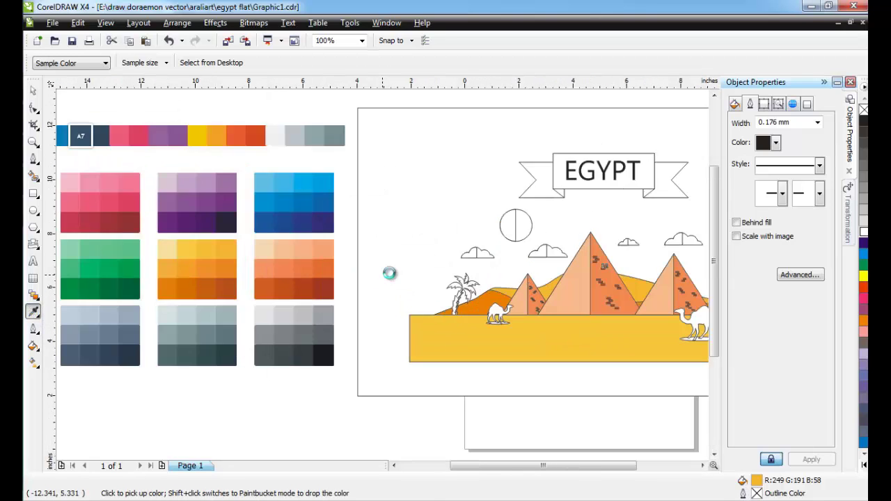
left_click(280, 138)
left_click(34, 312)
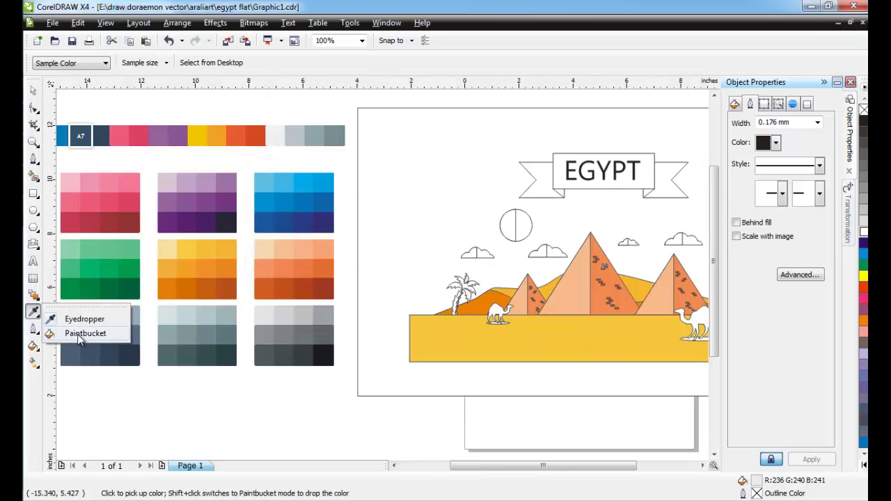
left_click(66, 331)
scroll(385, 273, "up", 3)
scroll(454, 258, "down", 3)
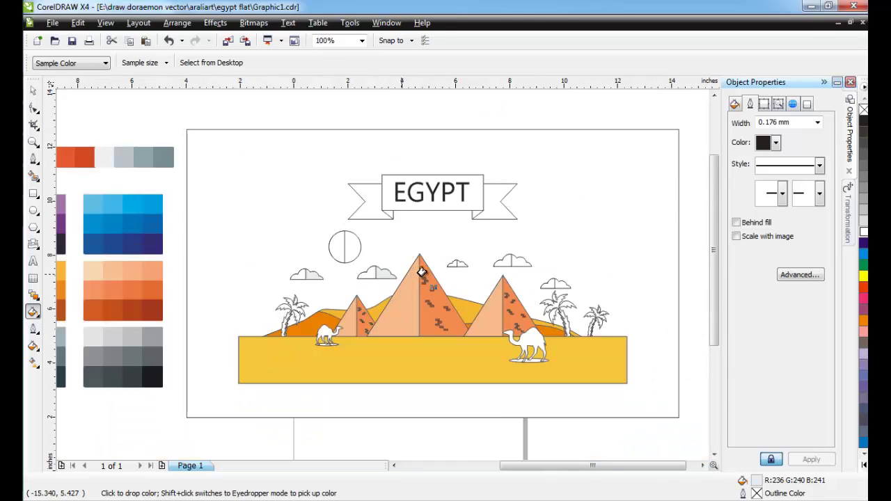
Fill the right halves of the three remaining clouds with light grey
scroll(507, 266, "up", 3)
left_click(419, 258)
left_click(603, 356)
left_click(199, 278)
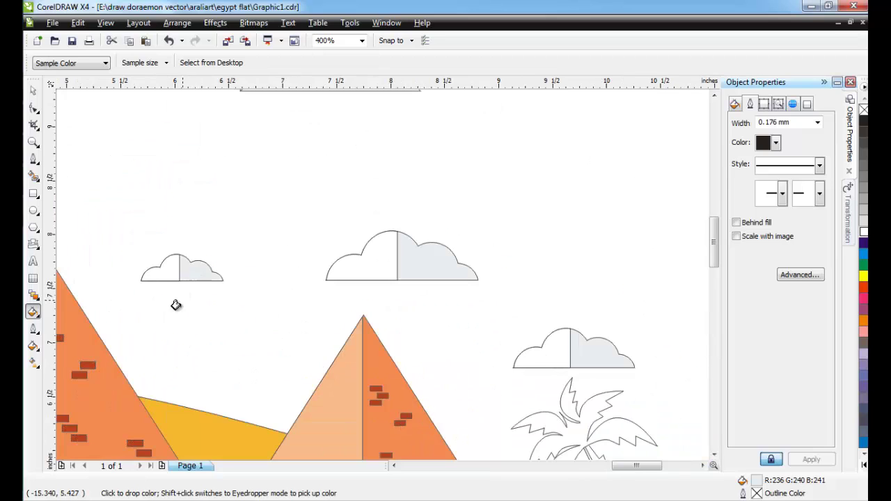
Sample the medium grey swatch (R190 G195 B199) from the colour strip and fill the left half of the leftmost cloud
scroll(167, 296, "down", 3)
scroll(199, 300, "down", 2)
scroll(110, 315, "up", 2)
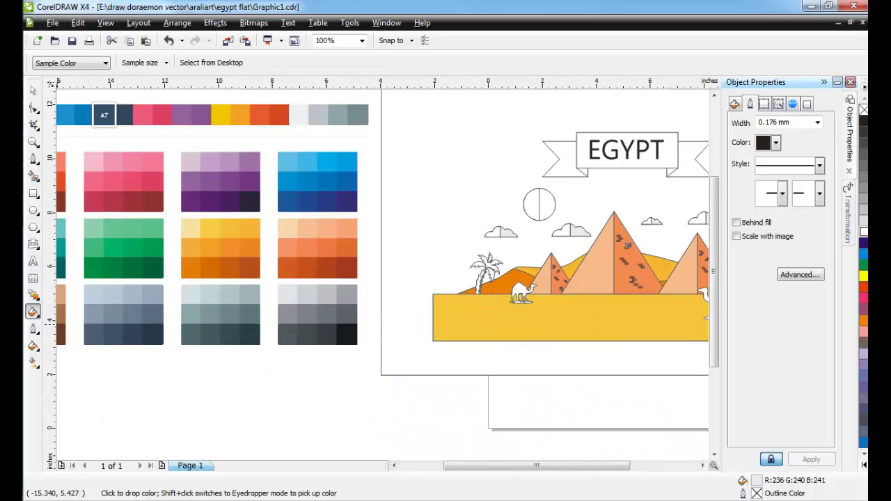
left_click(35, 315)
left_click(53, 320)
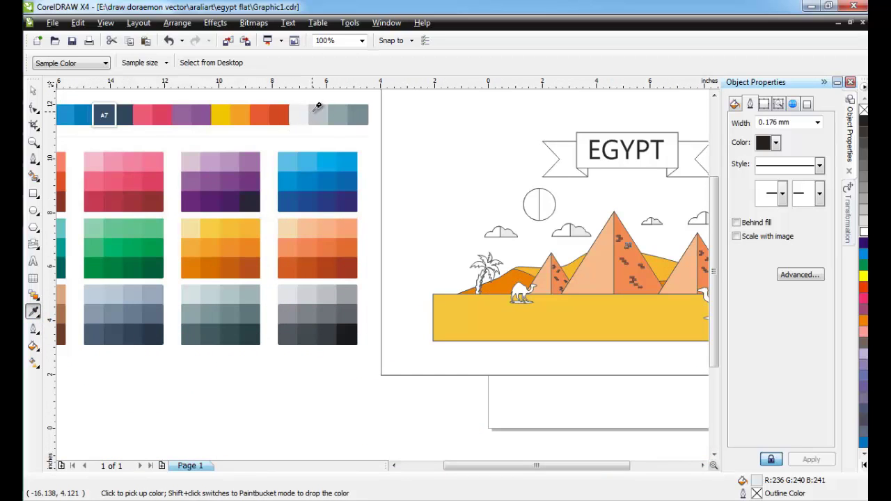
left_click(33, 330)
left_click(33, 314)
left_click(63, 333)
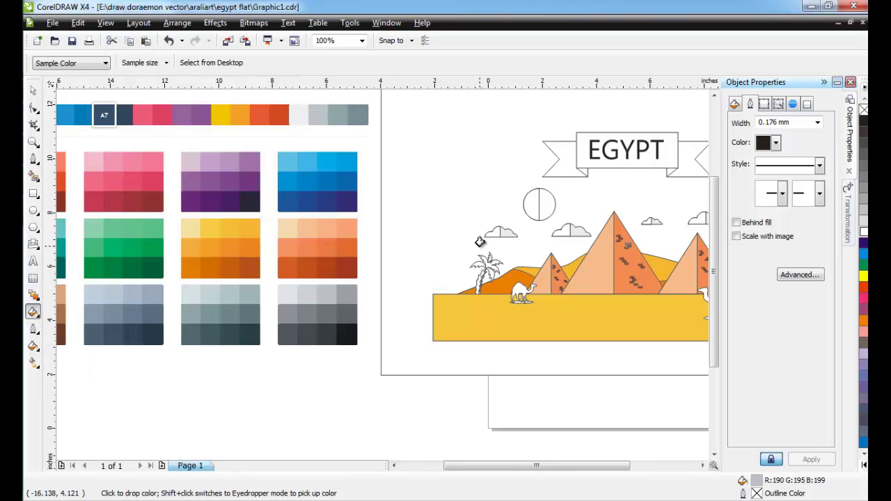
scroll(500, 233, "up", 3)
left_click(361, 283)
scroll(387, 288, "down", 2)
scroll(491, 287, "up", 1)
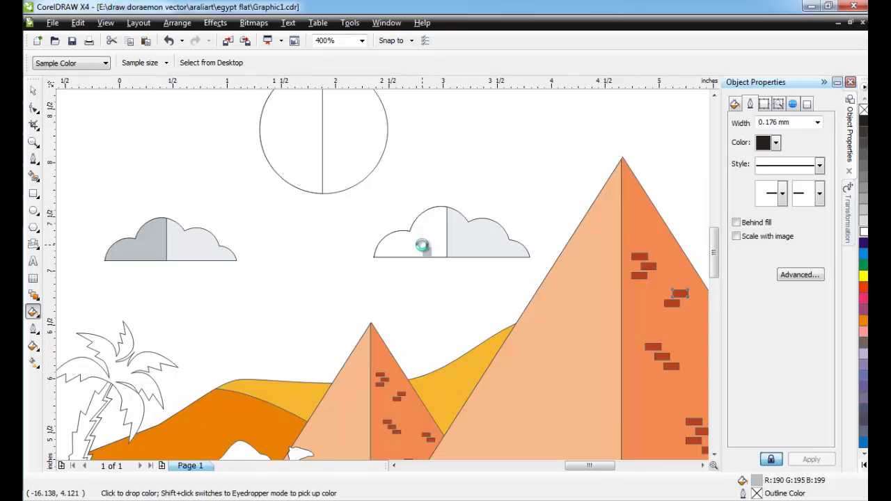
Fill the left halves of the four remaining clouds with medium grey
scroll(422, 245, "down", 2)
scroll(348, 239, "up", 2)
left_click(345, 236)
left_click(557, 223)
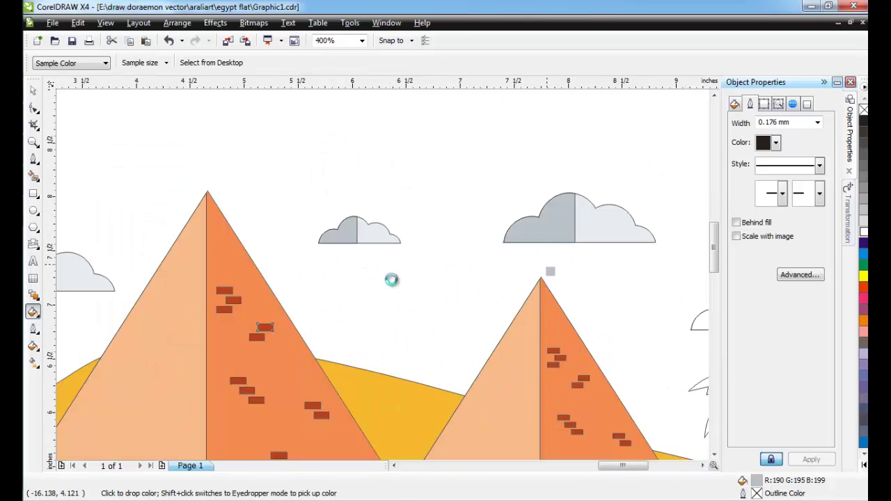
scroll(395, 282, "down", 1)
left_click(439, 287)
scroll(341, 304, "down", 1)
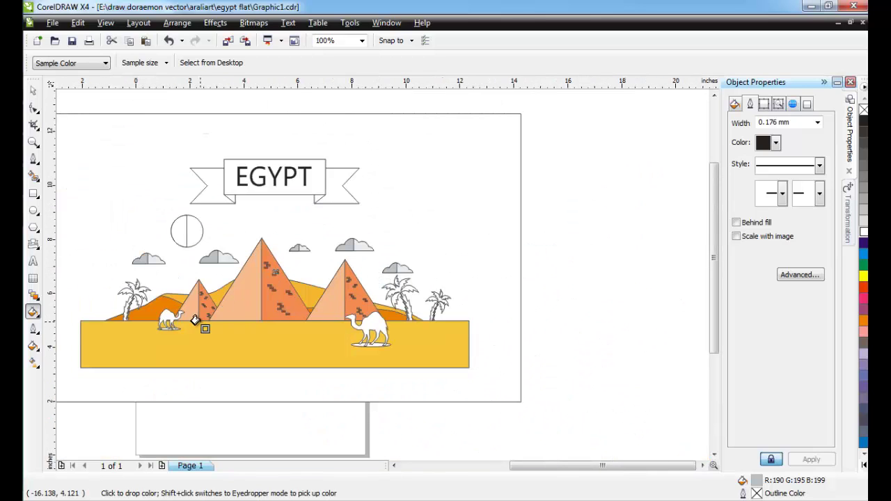
Sample the dark rust swatch (R147 G34 B16) at the end of the orange palette block
left_click(34, 317)
left_click(57, 320)
scroll(57, 326, "down", 2)
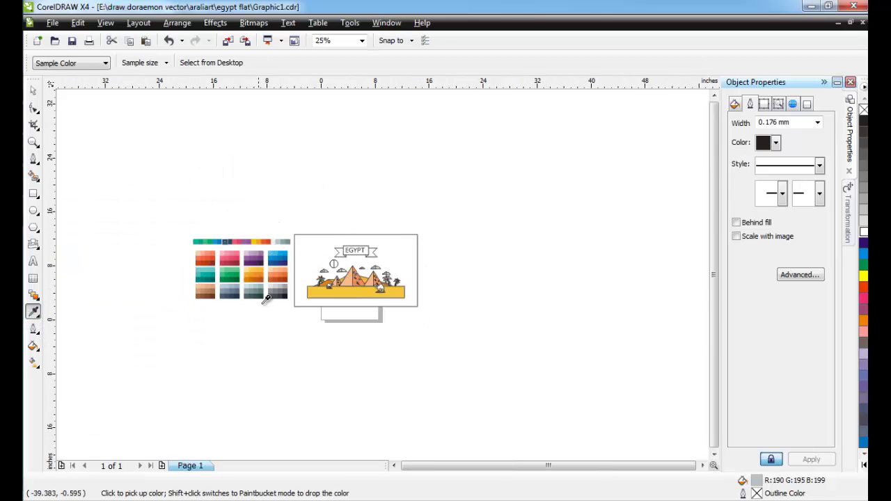
scroll(266, 298, "up", 2)
left_click(462, 207)
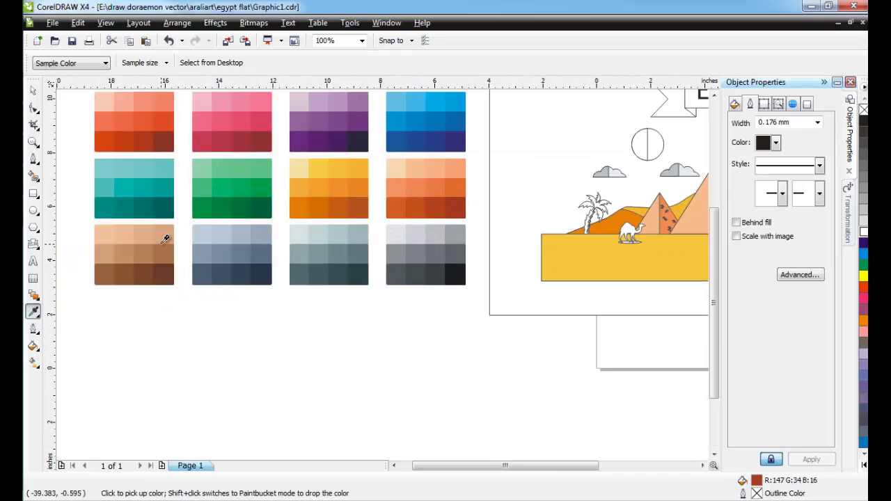
Try sampling the dark brown swatch (R94 G44 B11) from the brown palette block instead
left_click(167, 273)
left_click(40, 316)
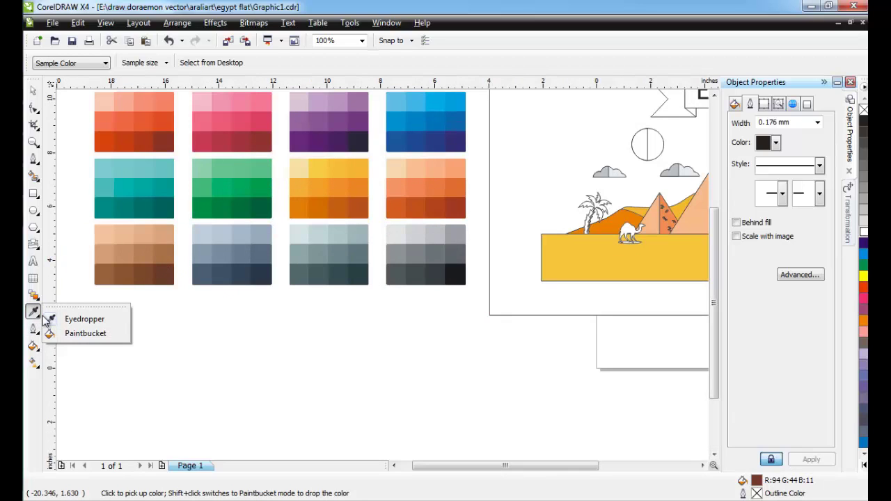
left_click(70, 319)
Resample the dark rust swatch (R147 G34 B16) and fill both the small and the large camel with it
left_click(460, 203)
left_click(38, 317)
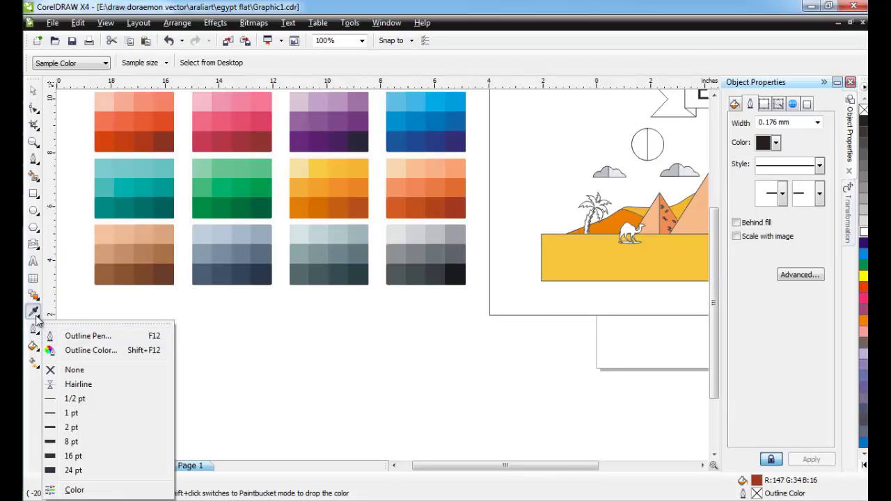
mouse_move(36, 319)
left_click(69, 335)
scroll(659, 228, "up", 4)
left_click(117, 271)
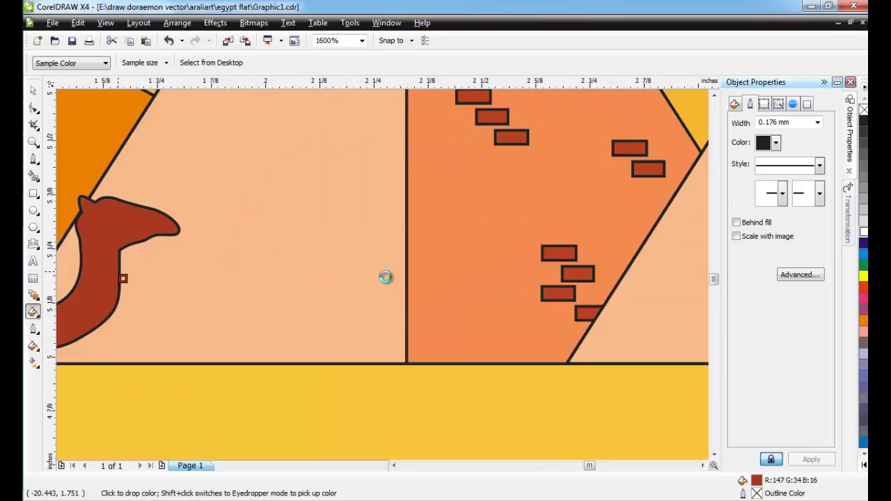
scroll(386, 277, "down", 4)
scroll(540, 289, "up", 3)
left_click(404, 293)
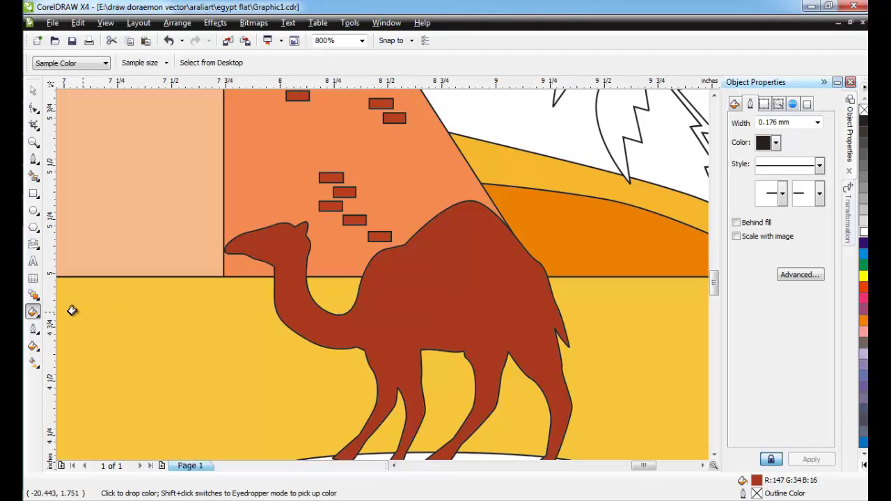
Sample the black swatch (R0 G0 B0) from the grey palette block and ready it for filling with the Paintbucket
left_click(33, 312)
left_click(60, 315)
key("F3")
scroll(384, 276, "down", 4)
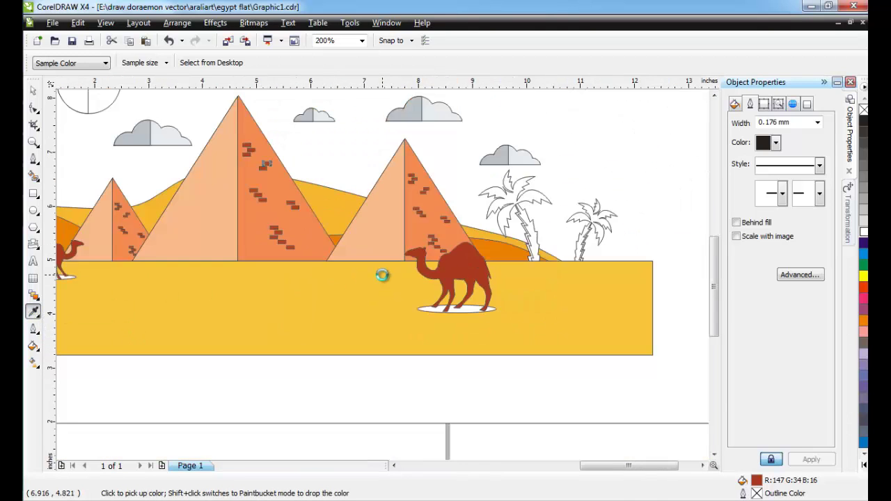
scroll(344, 264, "up", 3)
left_click(404, 418)
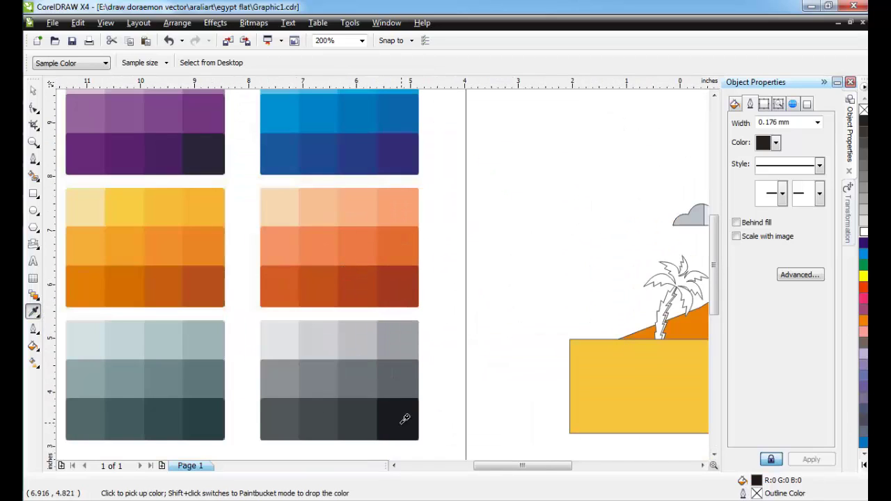
left_click(36, 313)
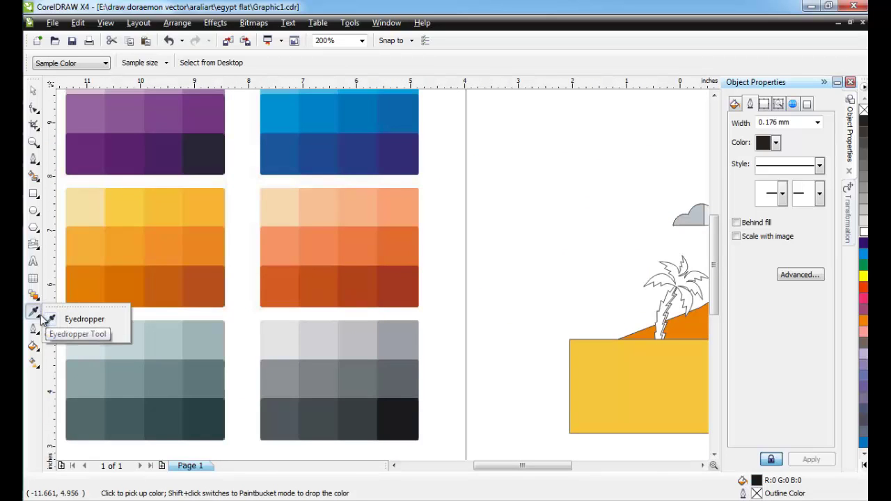
left_click(54, 317)
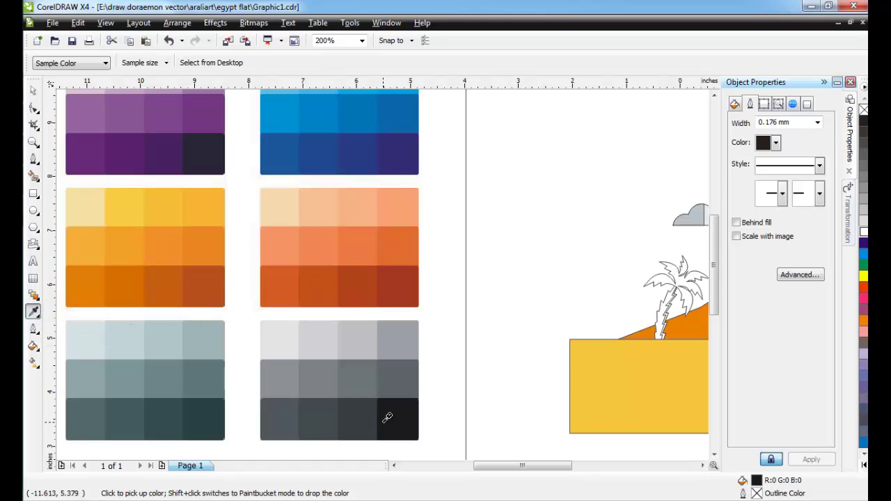
left_click(34, 313)
left_click(70, 335)
Fill the shadow ellipses beneath both camels with black
scroll(411, 268, "down", 3)
scroll(498, 282, "up", 3)
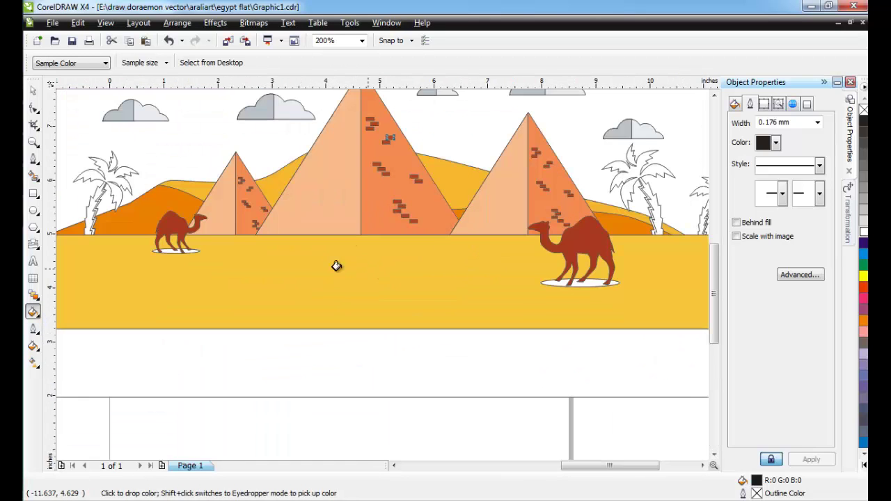
scroll(384, 274, "up", 3)
scroll(339, 269, "down", 4)
scroll(383, 275, "up", 6)
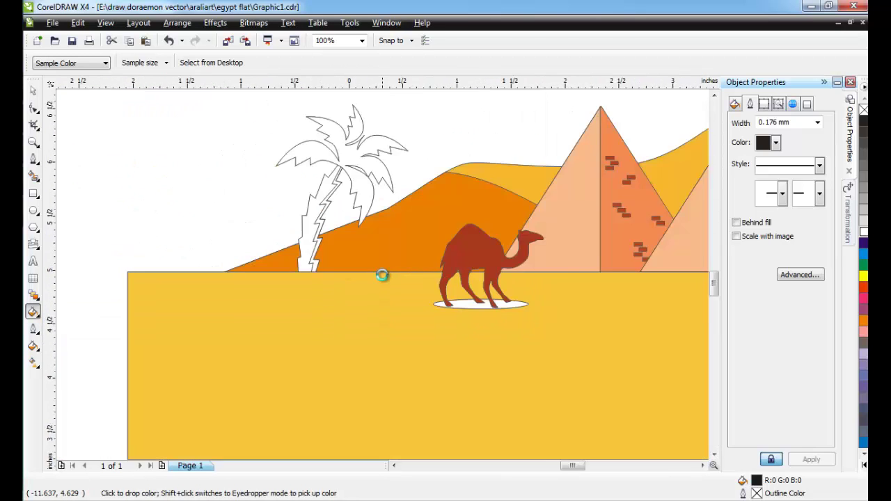
left_click(604, 383)
Sample the yellow swatch (R241 G196 B15) from the palette's top strip and fill the left half of the sun with it
scroll(376, 276, "down", 5)
scroll(375, 266, "down", 1)
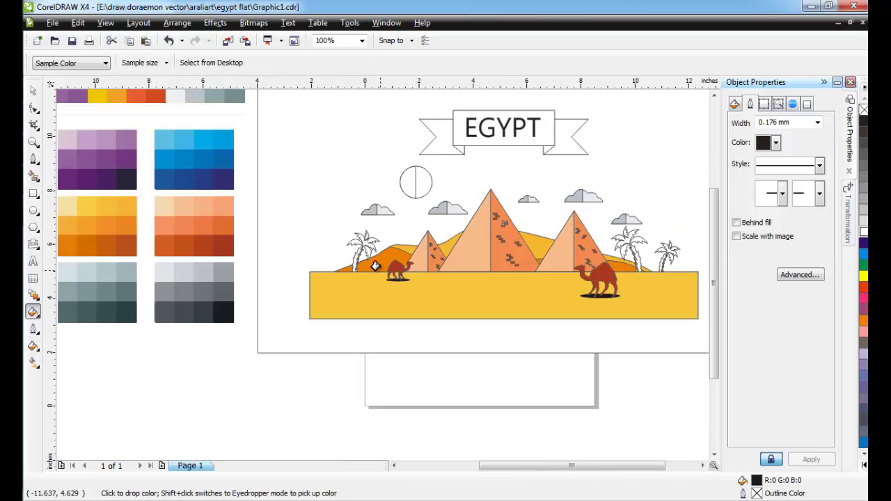
left_click(35, 312)
left_click(70, 315)
scroll(390, 255, "down", 2)
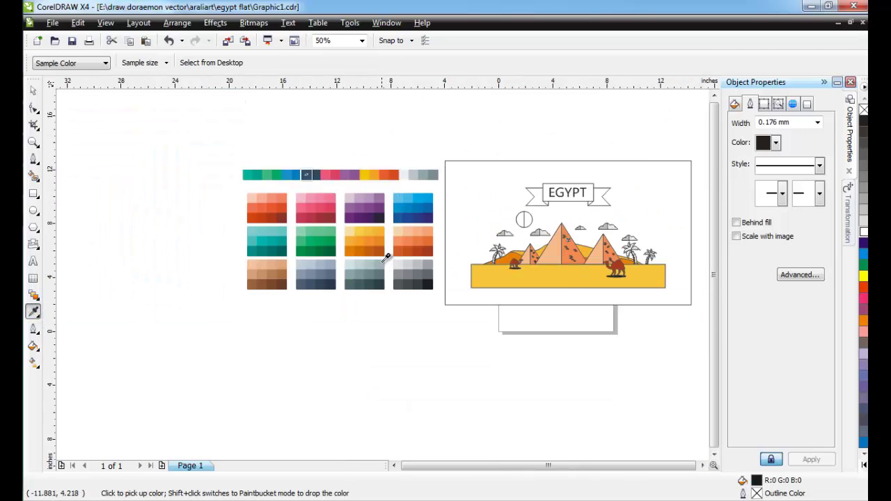
scroll(381, 260, "up", 2)
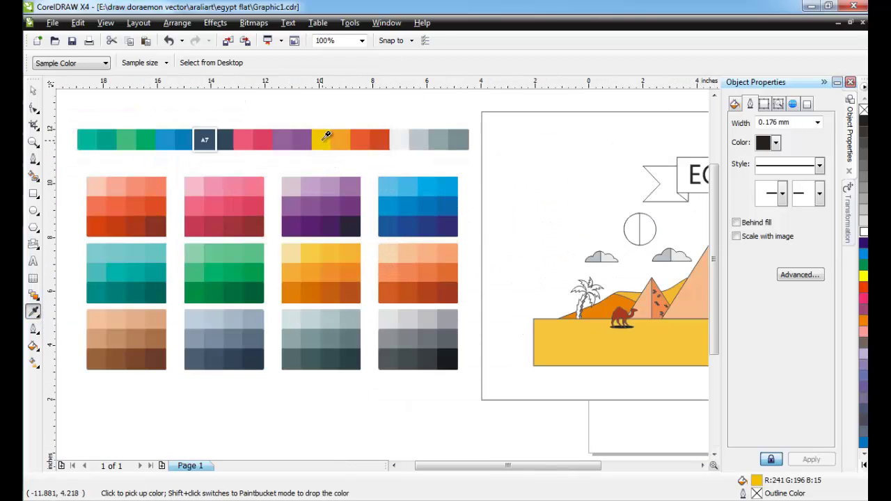
left_click(34, 312)
left_click(74, 335)
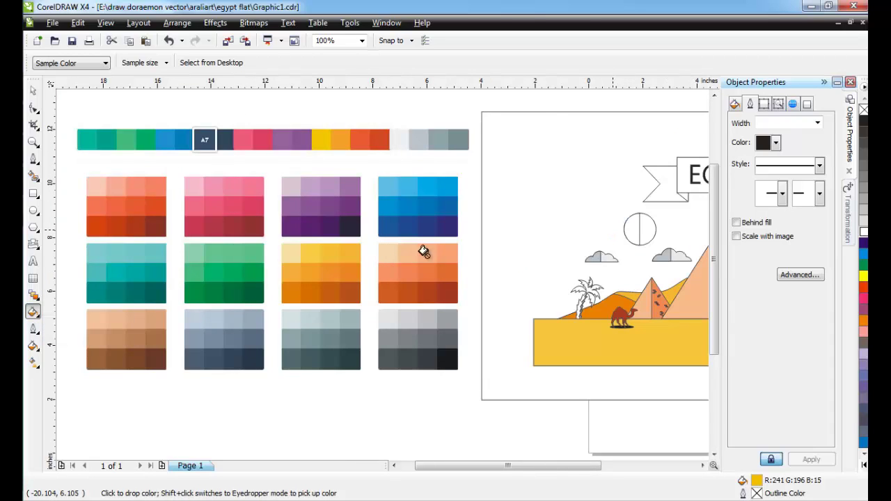
left_click(632, 230)
Sample the orange-red swatch (R232 G76 B61) and fill the right half of the sun with it
left_click(34, 312)
left_click(69, 315)
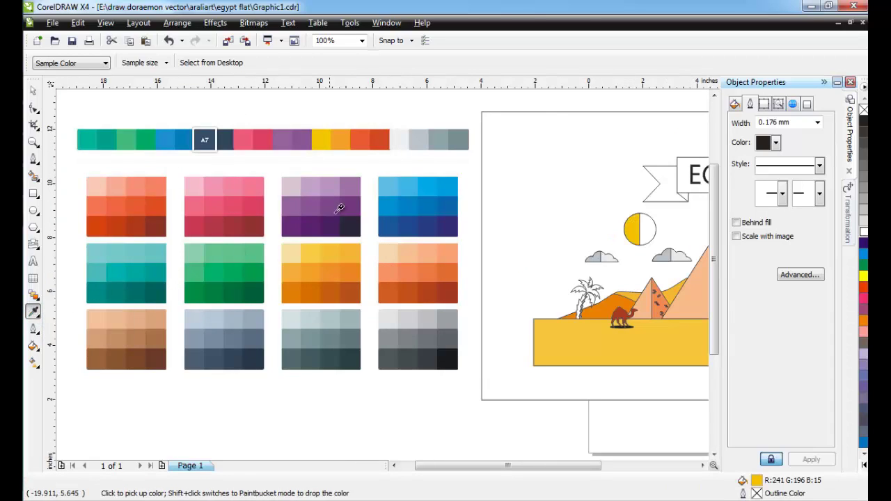
left_click(34, 312)
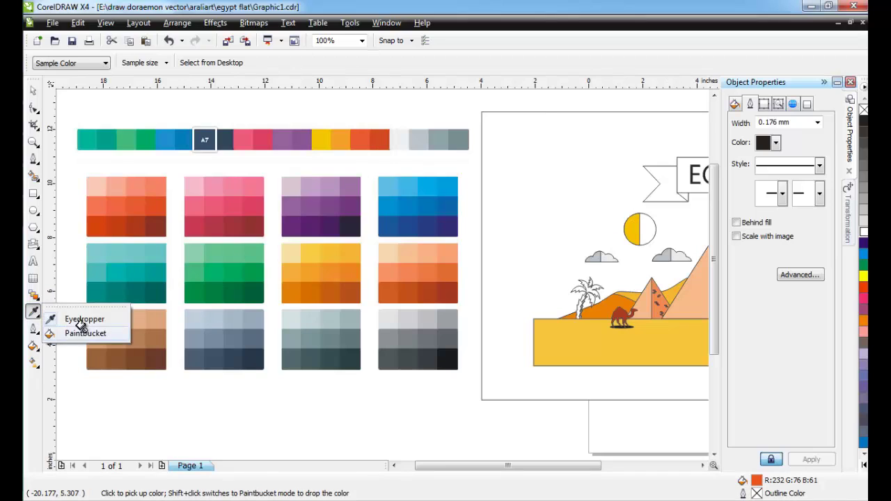
left_click(73, 333)
left_click(634, 226)
Try sampling the orange swatch (R216 G117 B0) and filling the left palm's narrow trunk strip with it
scroll(605, 314, "up", 3)
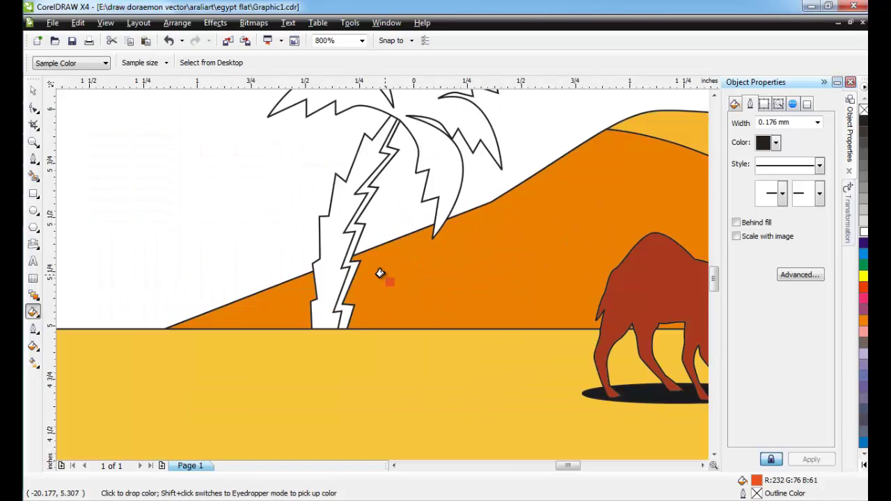
left_click(34, 312)
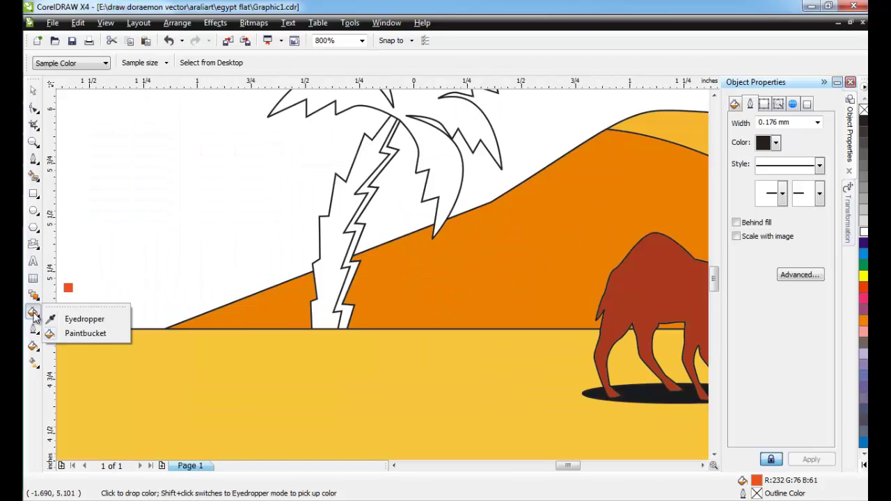
left_click(82, 314)
scroll(386, 269, "down", 2)
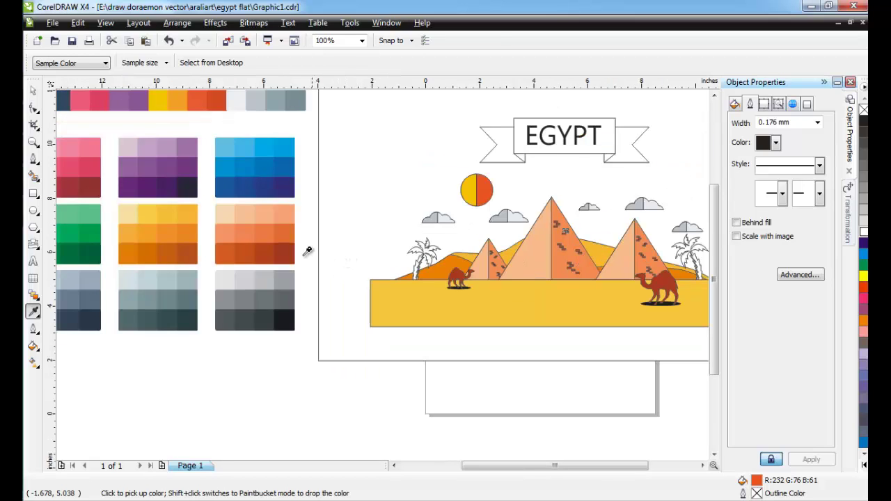
scroll(180, 243, "up", 1)
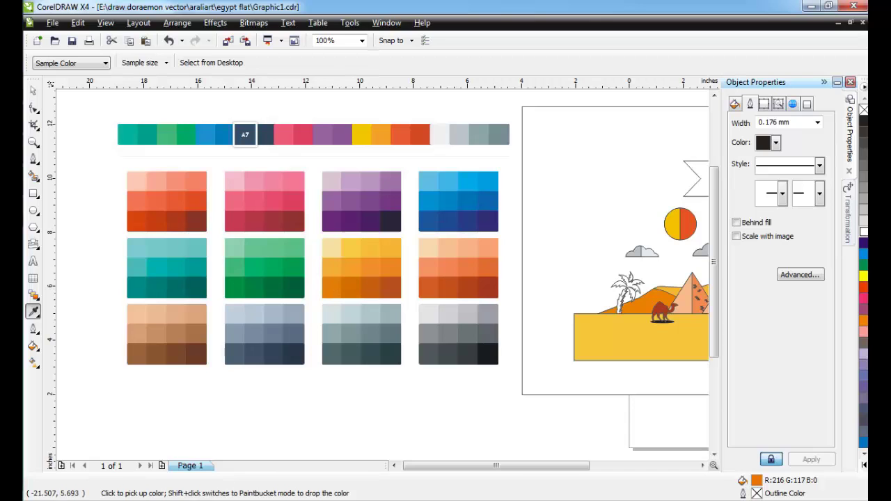
left_click(40, 316)
left_click(84, 332)
scroll(607, 297, "up", 5)
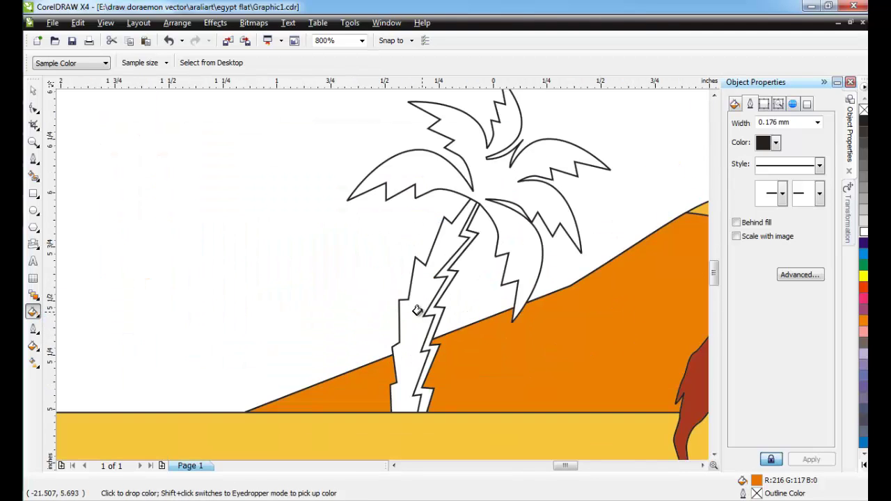
left_click(384, 273)
Sample the tan swatch (R190 G140 B107) from the brown palette block and ready it for filling with the Paintbucket
scroll(398, 276, "down", 4)
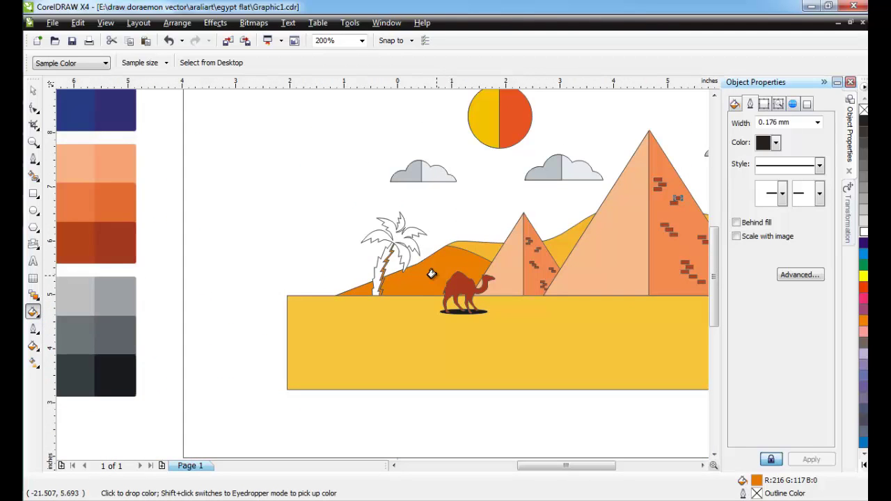
left_click(37, 316)
left_click(82, 314)
scroll(84, 313, "down", 2)
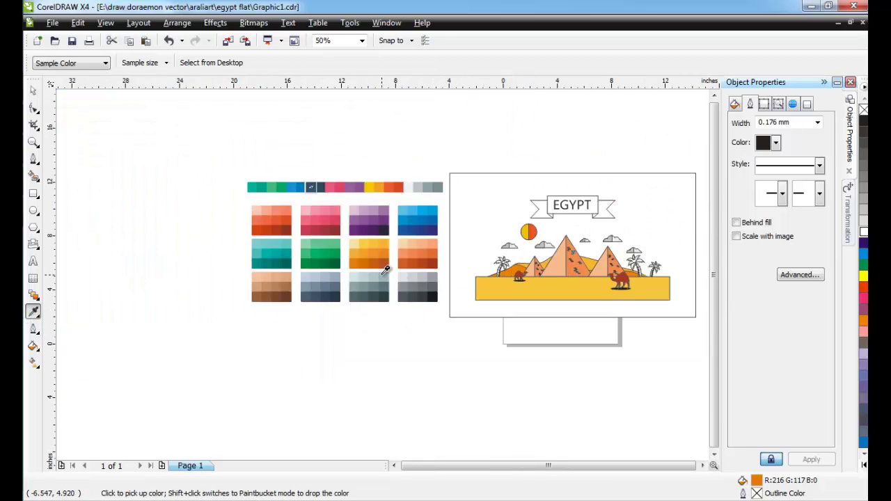
scroll(381, 275, "up", 1)
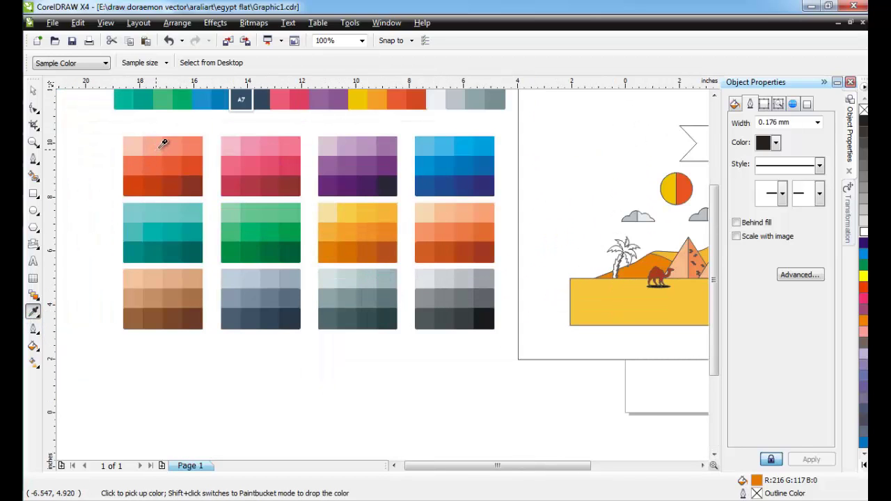
left_click(152, 297)
left_click(35, 330)
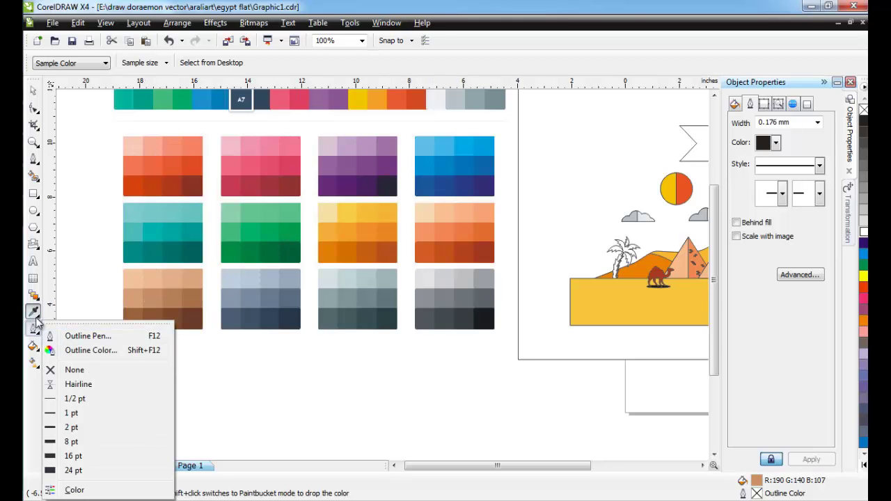
left_click(40, 317)
left_click(84, 334)
Fill the narrow zigzag trunk strips of all three palm trees with tan
scroll(464, 352, "up", 6)
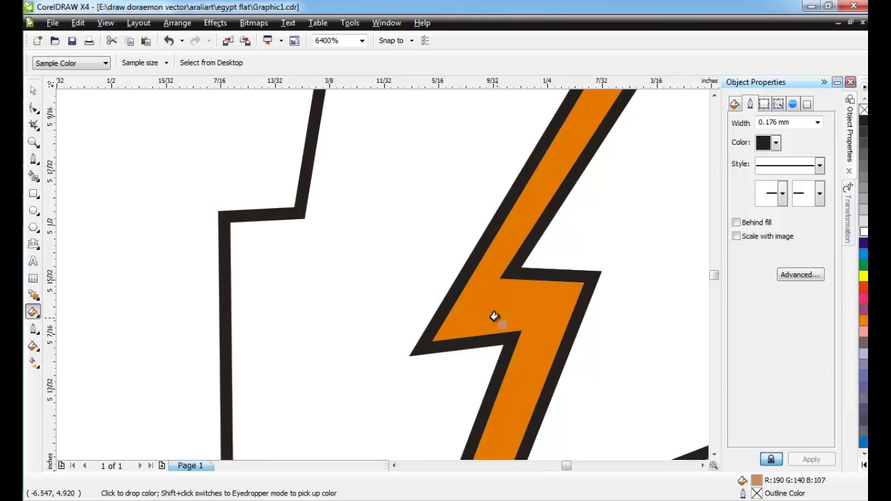
scroll(379, 273, "down", 1)
left_click(379, 273)
scroll(379, 273, "down", 6)
scroll(453, 285, "up", 5)
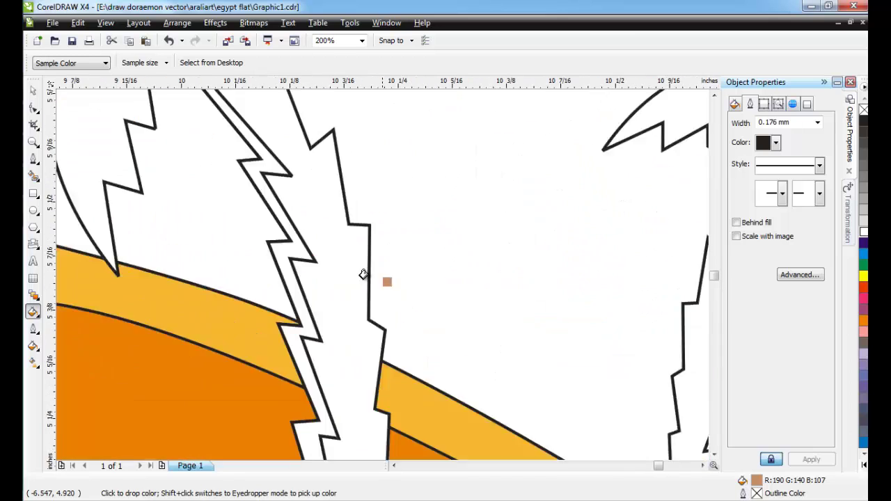
left_click(200, 235)
scroll(382, 276, "down", 3)
scroll(382, 276, "up", 3)
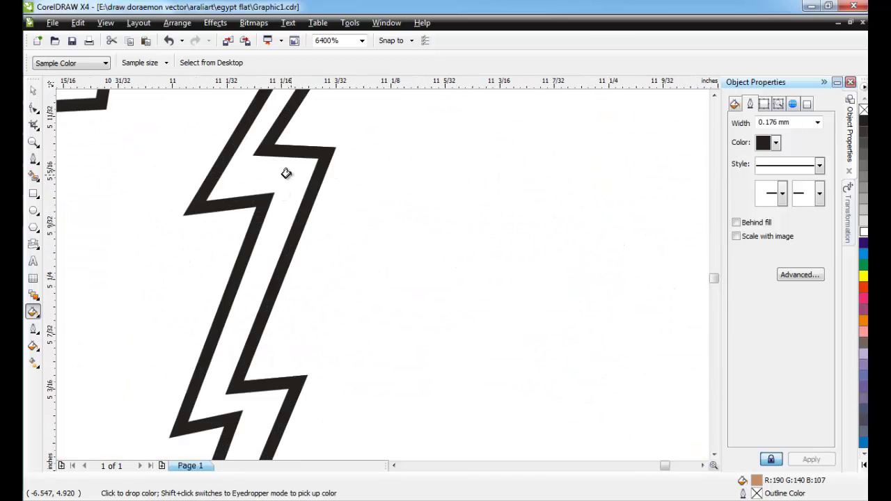
left_click(285, 174)
scroll(374, 274, "down", 2)
scroll(373, 274, "down", 3)
scroll(145, 273, "up", 2)
scroll(372, 274, "down", 1)
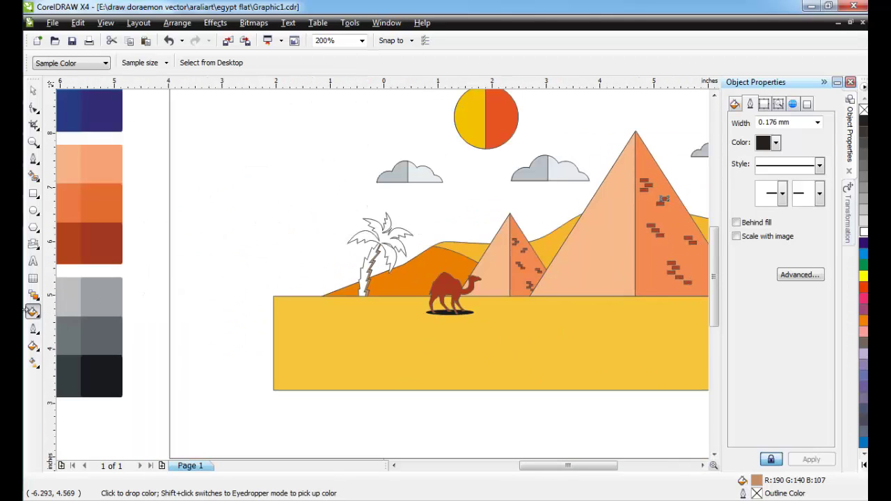
Sample the medium brown swatch (R158 G108 B75) from the brown palette block and ready it for filling with the Paintbucket
left_click(33, 313)
left_click(72, 316)
scroll(73, 317, "down", 2)
scroll(249, 270, "up", 2)
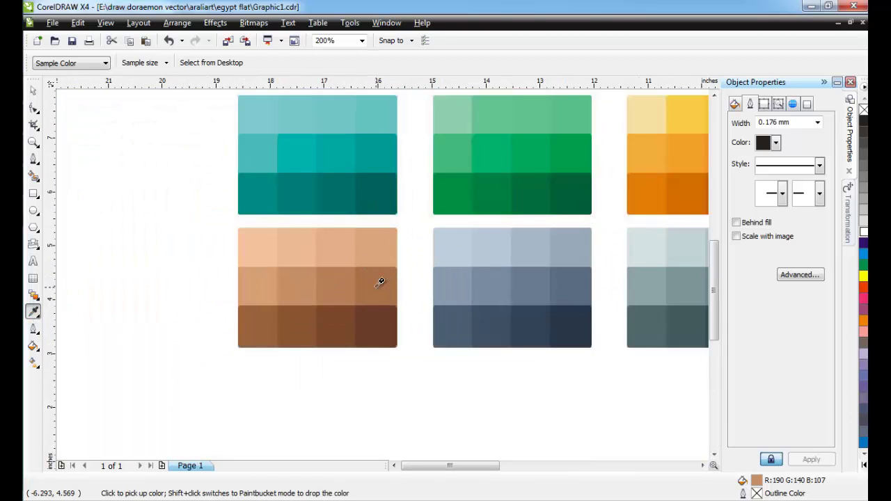
left_click(380, 281)
left_click(36, 315)
left_click(80, 332)
Fill the main trunk shapes of all three palm trees with medium brown
scroll(388, 275, "down", 3)
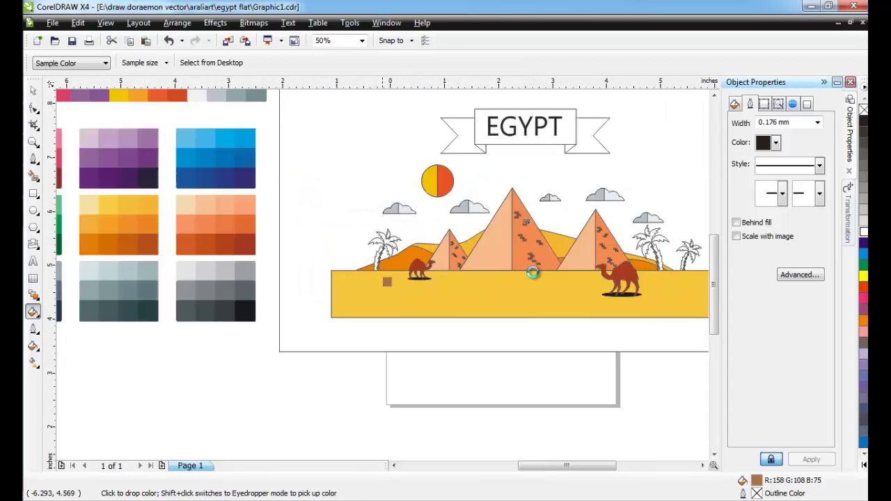
scroll(335, 202, "up", 5)
left_click(339, 184)
scroll(385, 278, "down", 3)
scroll(533, 274, "down", 1)
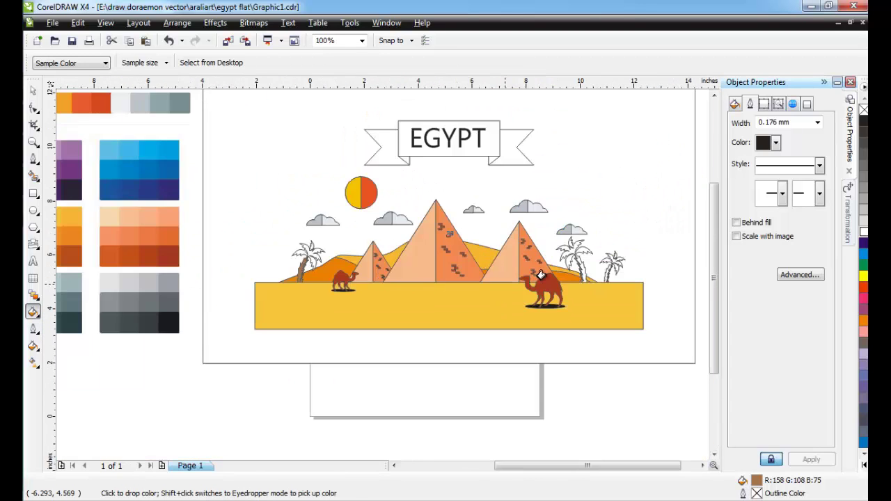
scroll(388, 280, "up", 4)
left_click(336, 275)
scroll(341, 273, "down", 5)
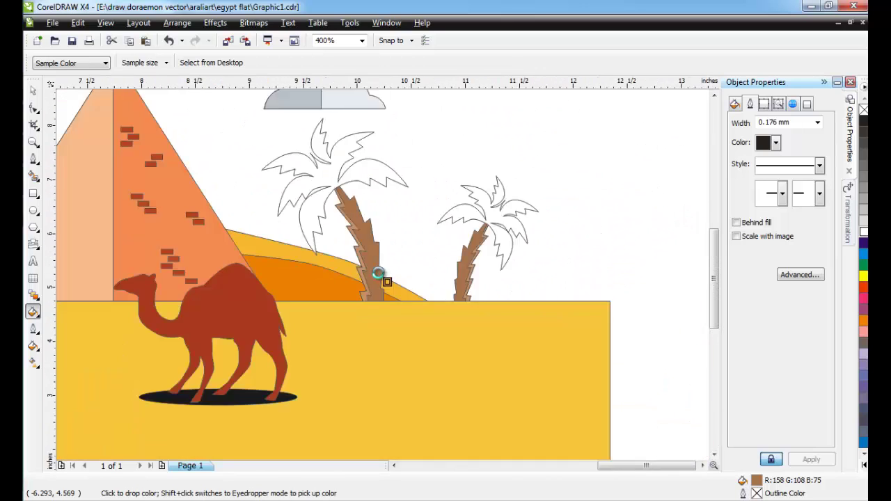
Sample the dark green swatch (R0 G125 B33) from the green palette block and ready it for filling with the Paintbucket
left_click(38, 315)
left_click(70, 313)
scroll(66, 304, "down", 1)
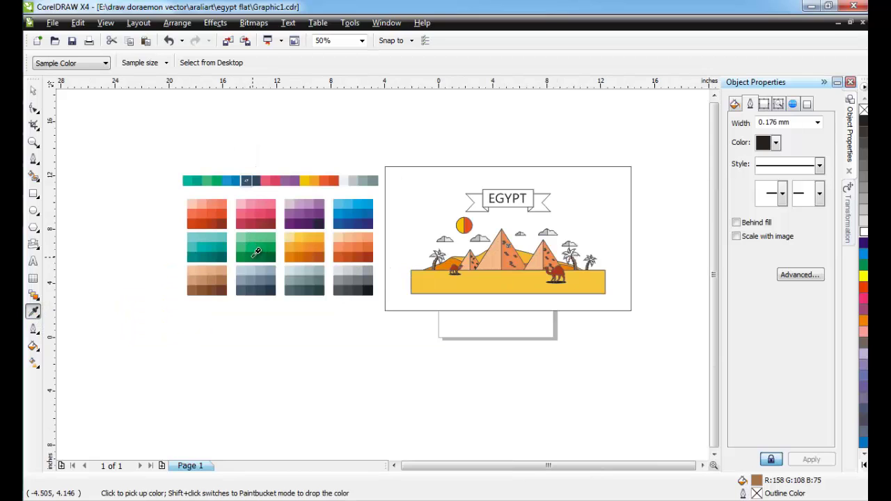
left_click(257, 252)
left_click(36, 312)
left_click(80, 333)
Fill the leaves of all three palm trees with dark green
scroll(374, 275, "up", 2)
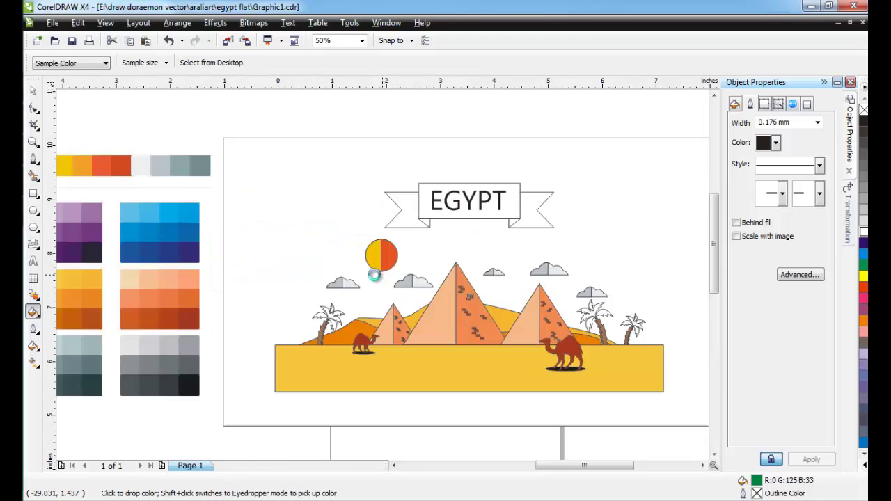
left_click(175, 417)
scroll(432, 223, "down", 2)
scroll(587, 257, "up", 1)
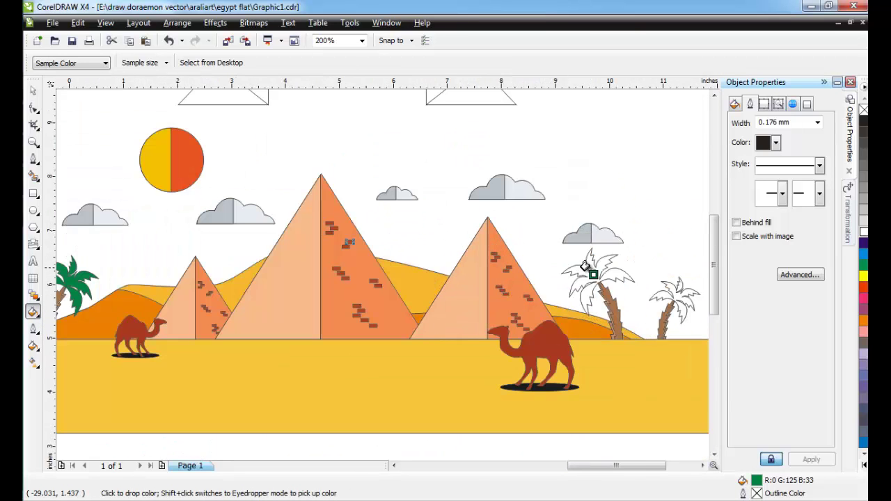
scroll(585, 265, "up", 2)
left_click(576, 350)
left_click(665, 383)
scroll(286, 241, "down", 4)
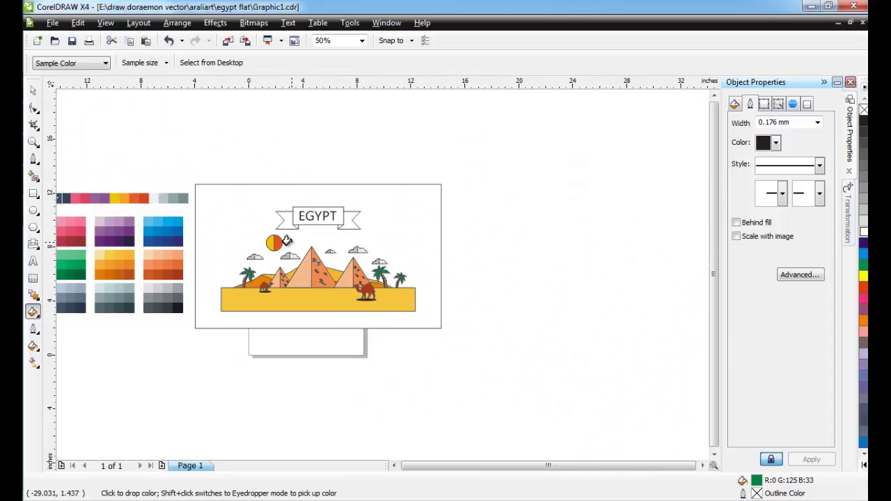
Sample the orange-red swatch (R232 G76 B61) from the palette's top strip and fill the EGYPT ribbon banner's centre, tails and folds with it
left_click(34, 314)
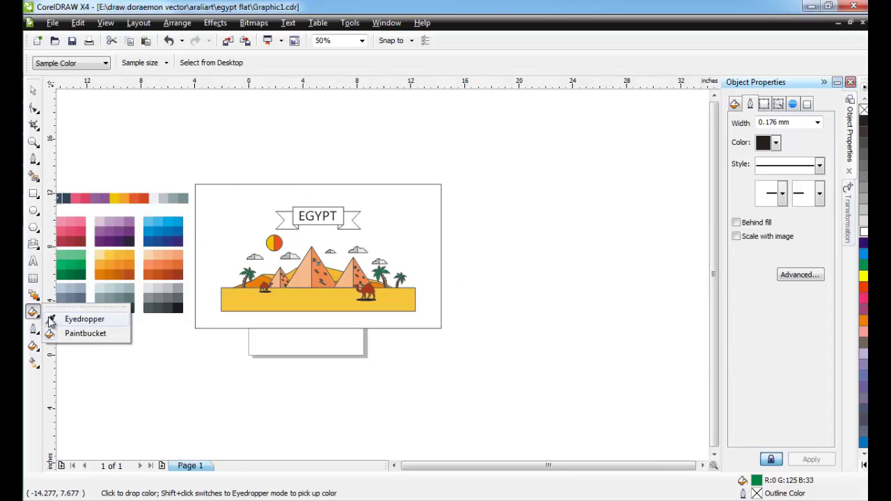
left_click(76, 315)
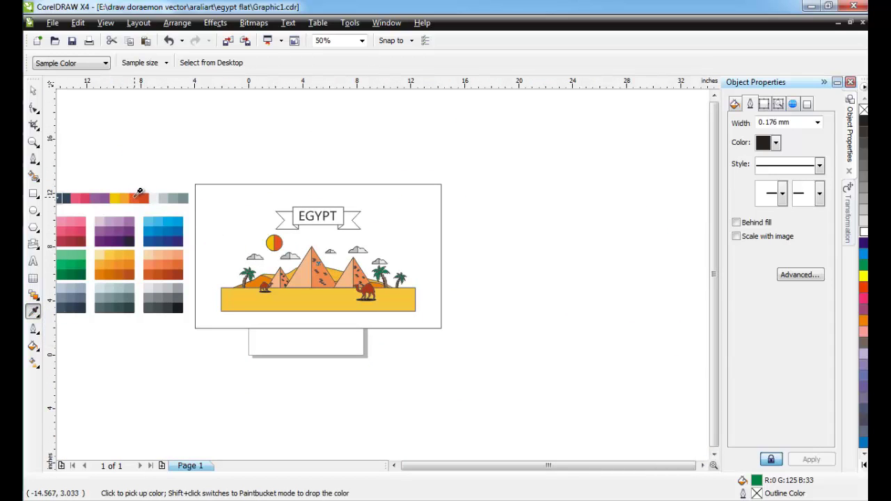
left_click(140, 195)
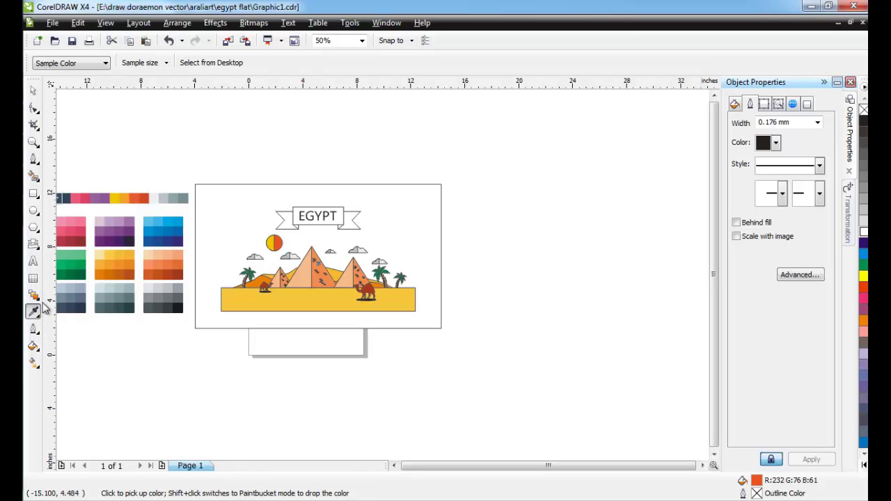
left_click(33, 313)
left_click(79, 332)
scroll(347, 227, "up", 2)
left_click(380, 253)
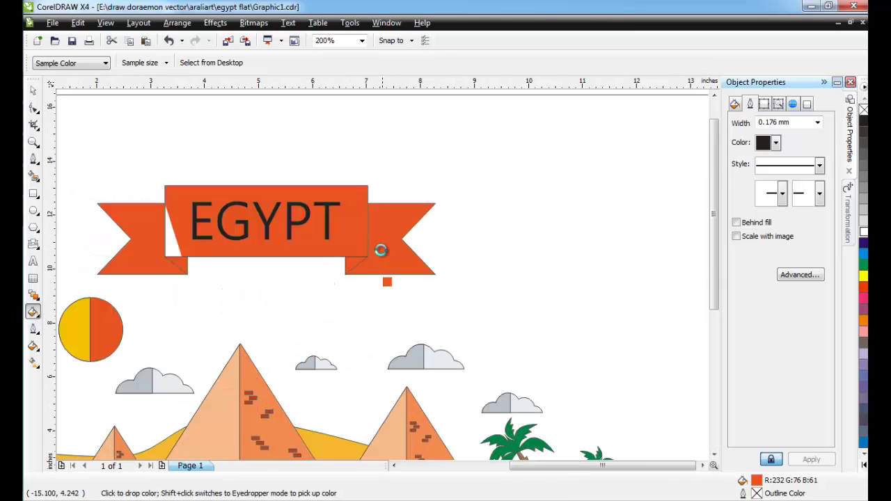
scroll(379, 254, "down", 1)
scroll(368, 273, "up", 1)
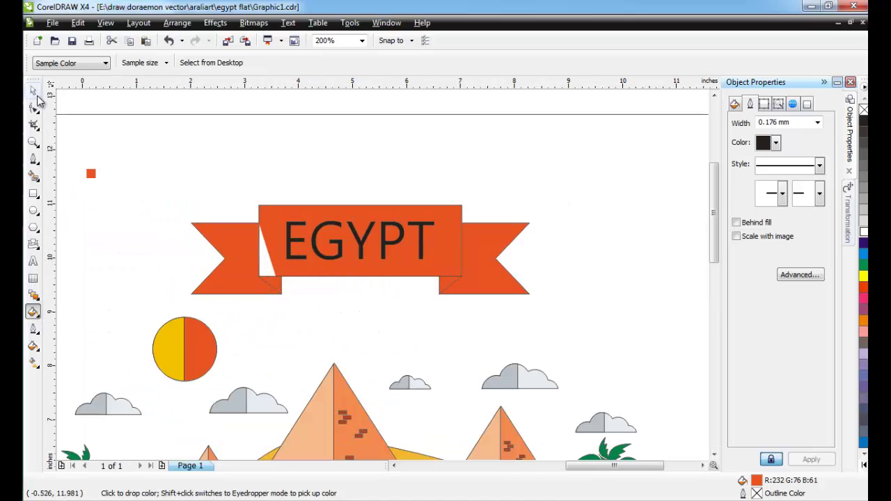
Switch to the Pick tool and select the whole grouped Egypt illustration
key("space")
left_click(288, 222)
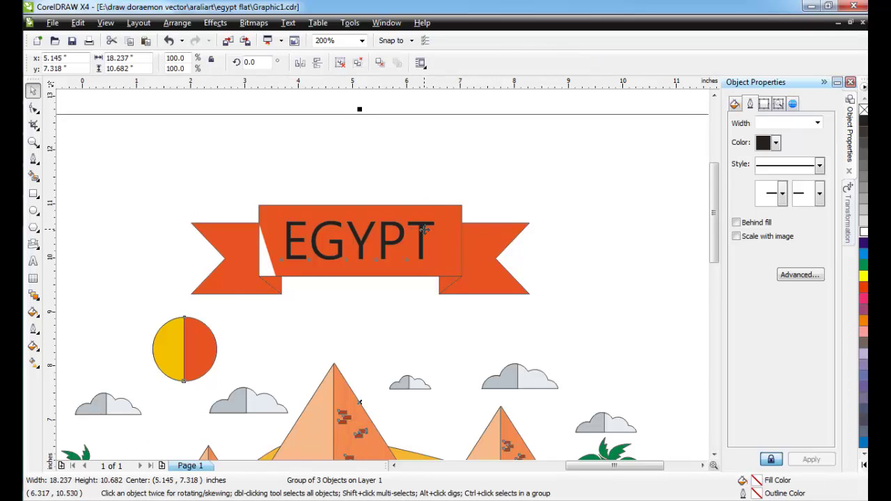
scroll(426, 223, "down", 2)
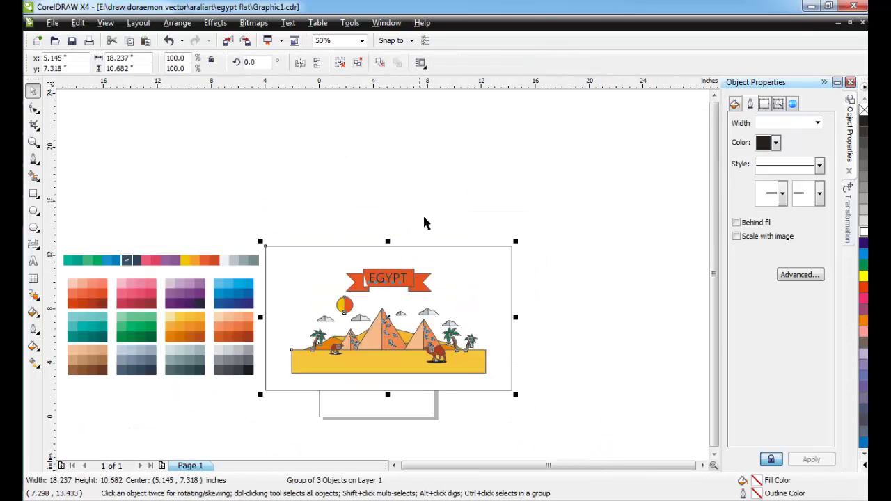
scroll(368, 355, "up", 1)
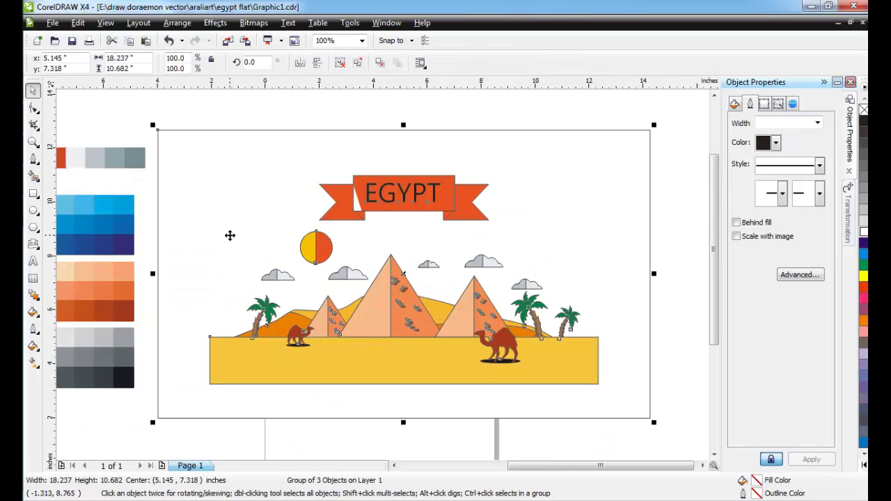
Try a fountain fill on the whole grouped illustration and undo it
left_click(735, 105)
left_click(792, 134)
left_click(766, 157)
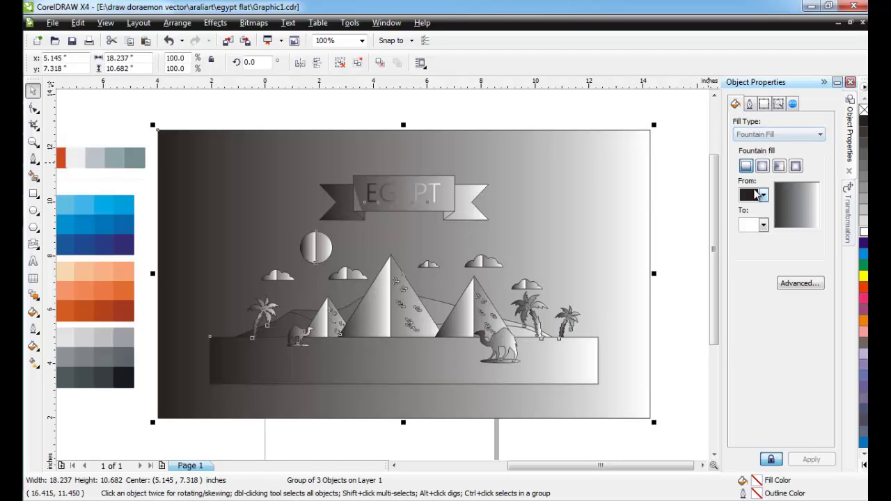
key("ctrl+z")
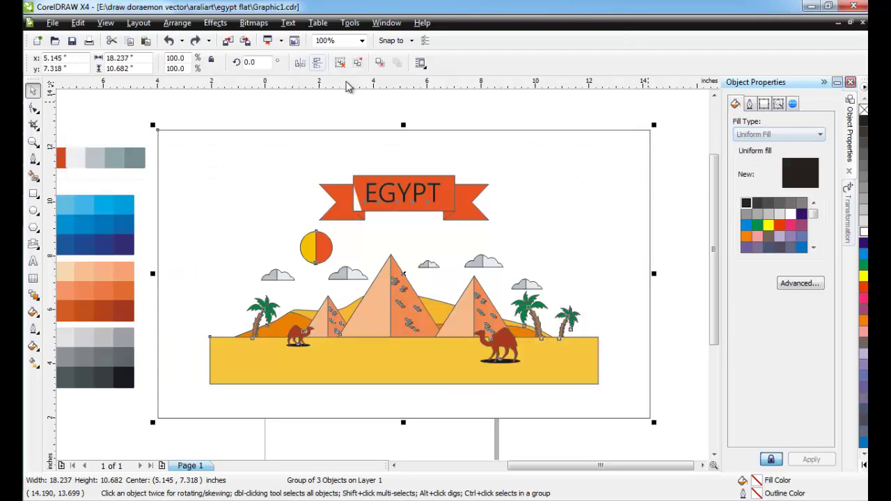
Ungroup the illustration and give the background rectangle a radial fountain fill from light blue to white
left_click(341, 64)
left_click(506, 163)
left_click(776, 135)
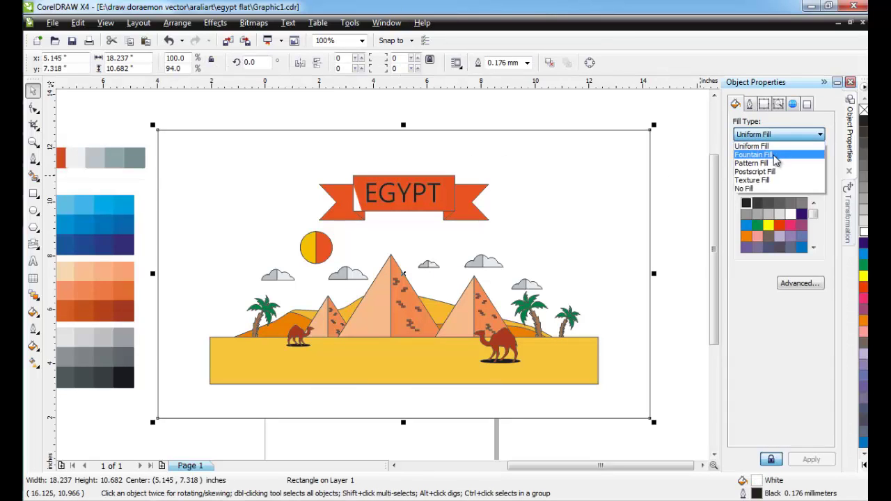
left_click(777, 155)
left_click(762, 166)
left_click(764, 195)
left_click(754, 259)
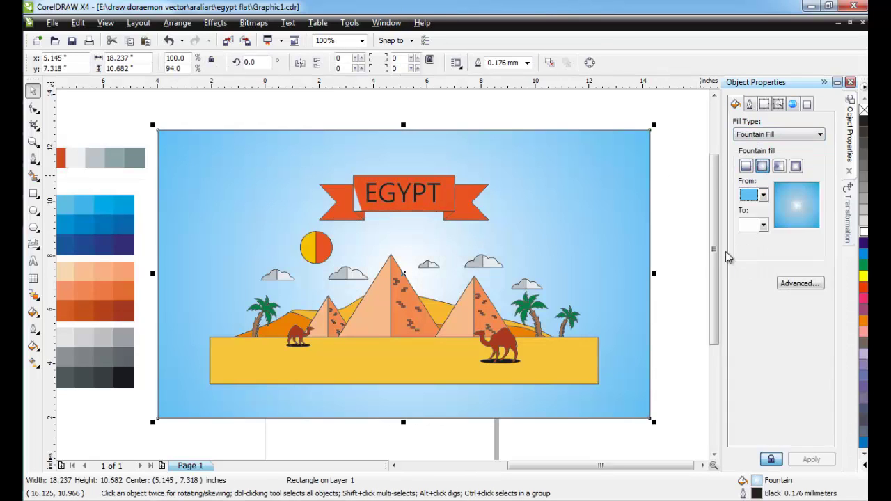
Regroup the background and all artwork, and set the group's outline width to None
left_click_drag(142, 108, 659, 437)
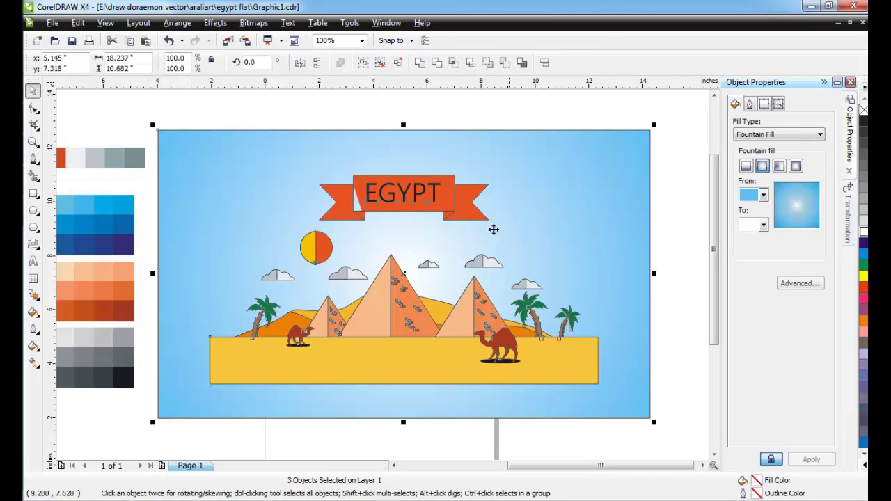
left_click(362, 63)
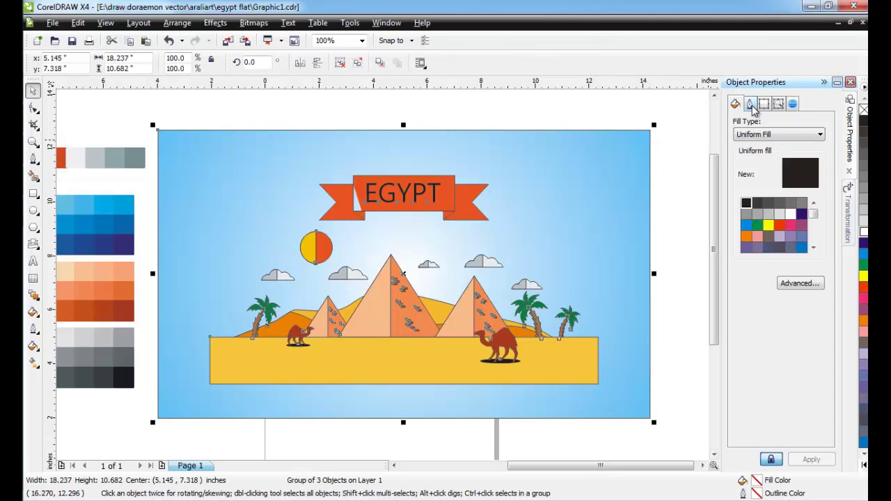
left_click(750, 104)
left_click(817, 123)
left_click(794, 131)
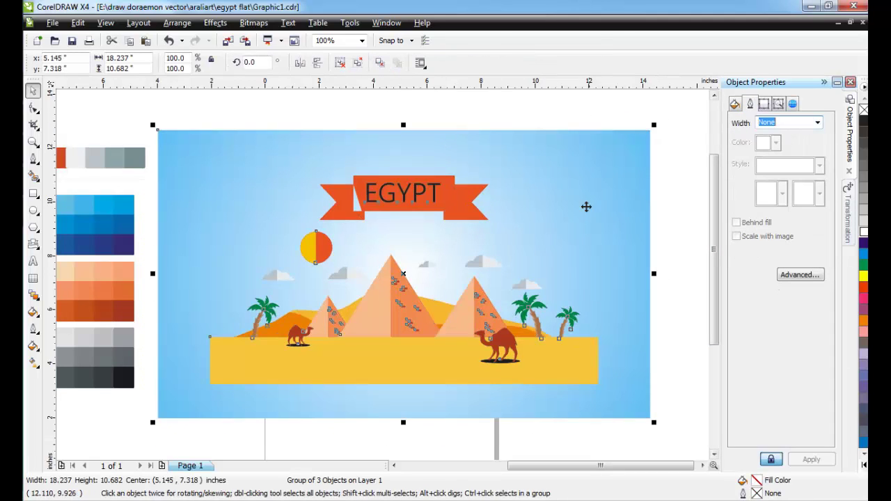
left_click(555, 117)
left_click(551, 268)
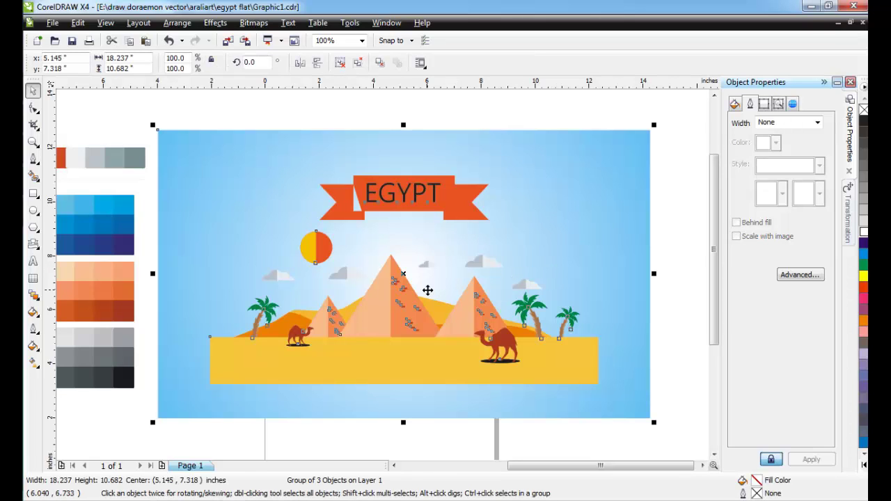
left_click(52, 22)
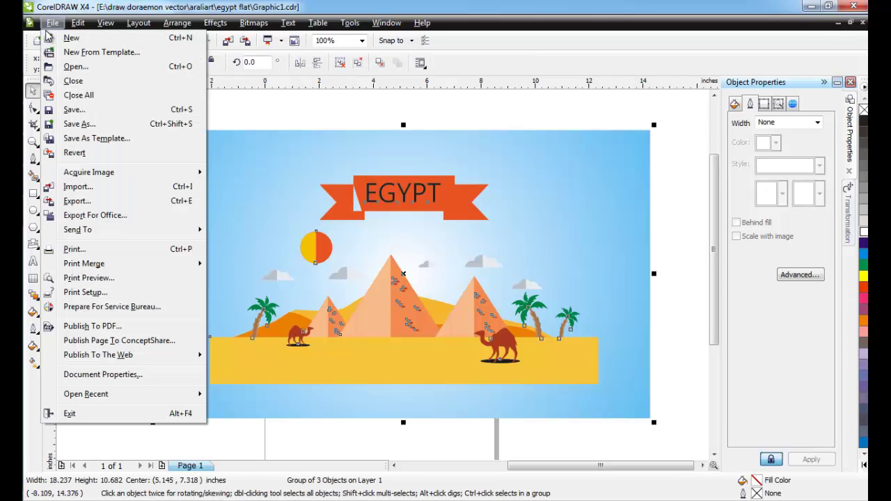
key("Escape")
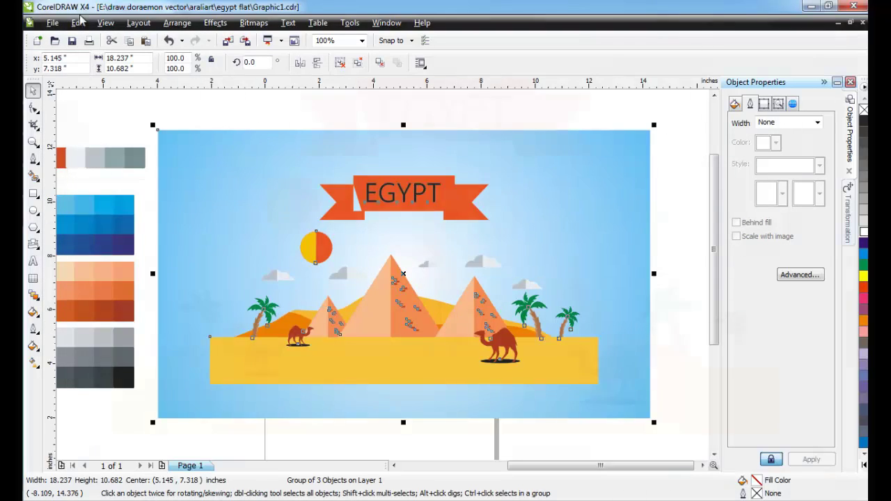